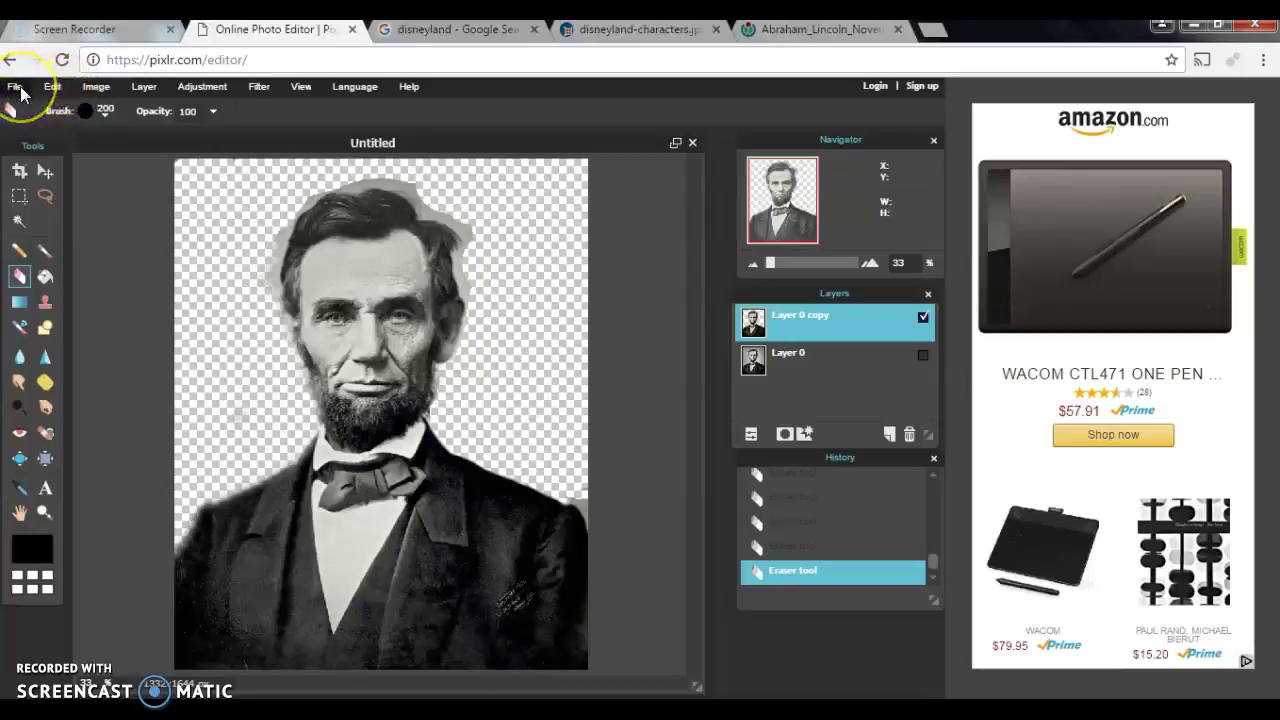
# Begin opening an image by URL, then view disneyland-characters.jpg full size from the Disneyland image results and copy its address
pyautogui.click(17, 88)
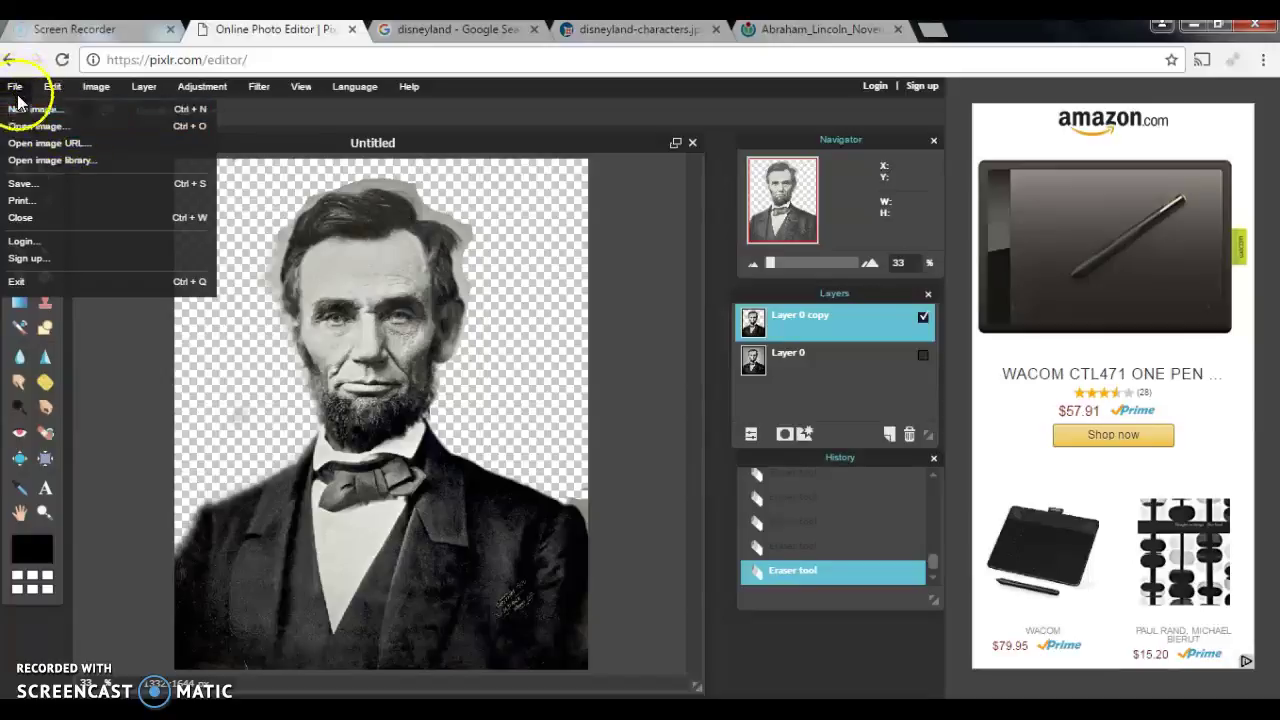
pyautogui.click(65, 142)
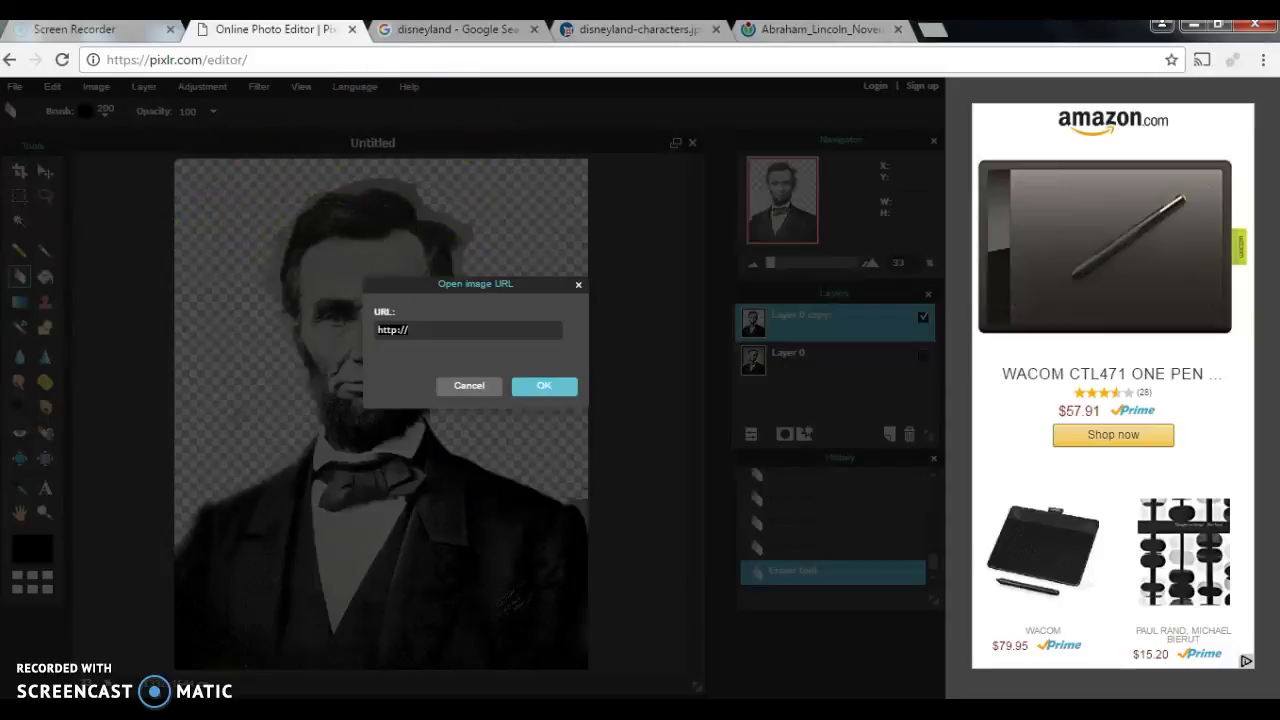
pyautogui.click(443, 35)
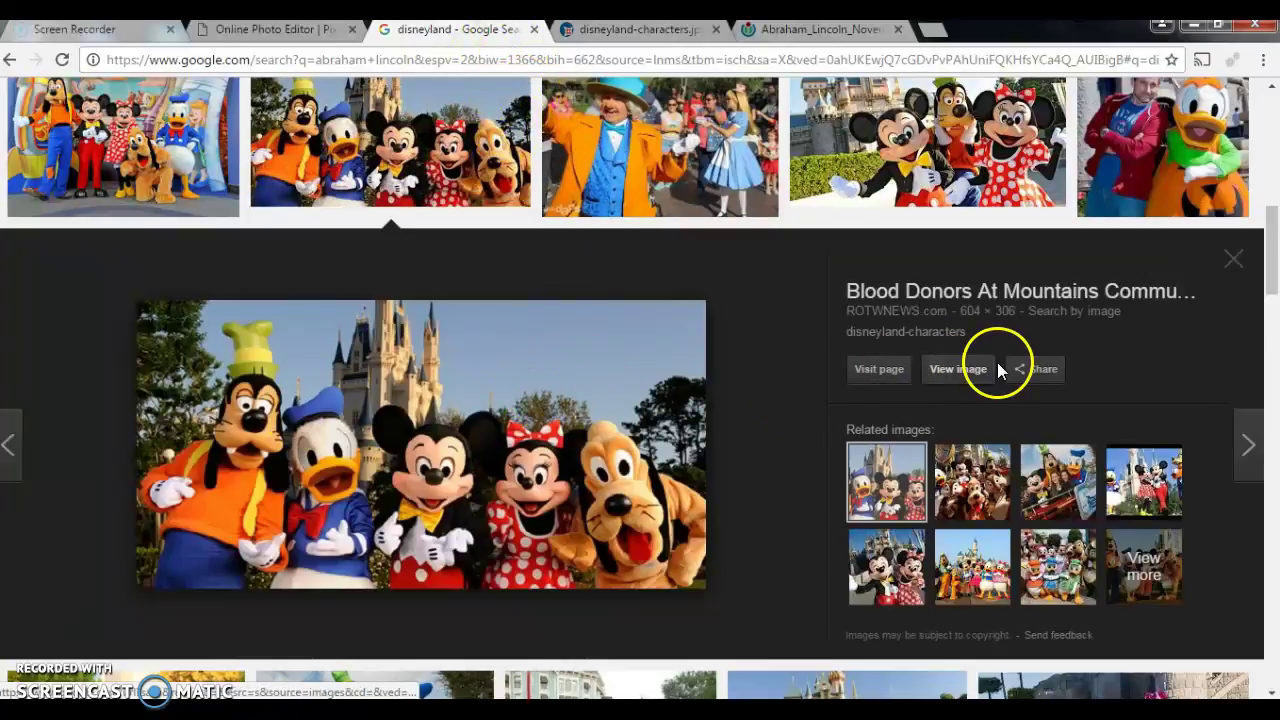
pyautogui.click(960, 371)
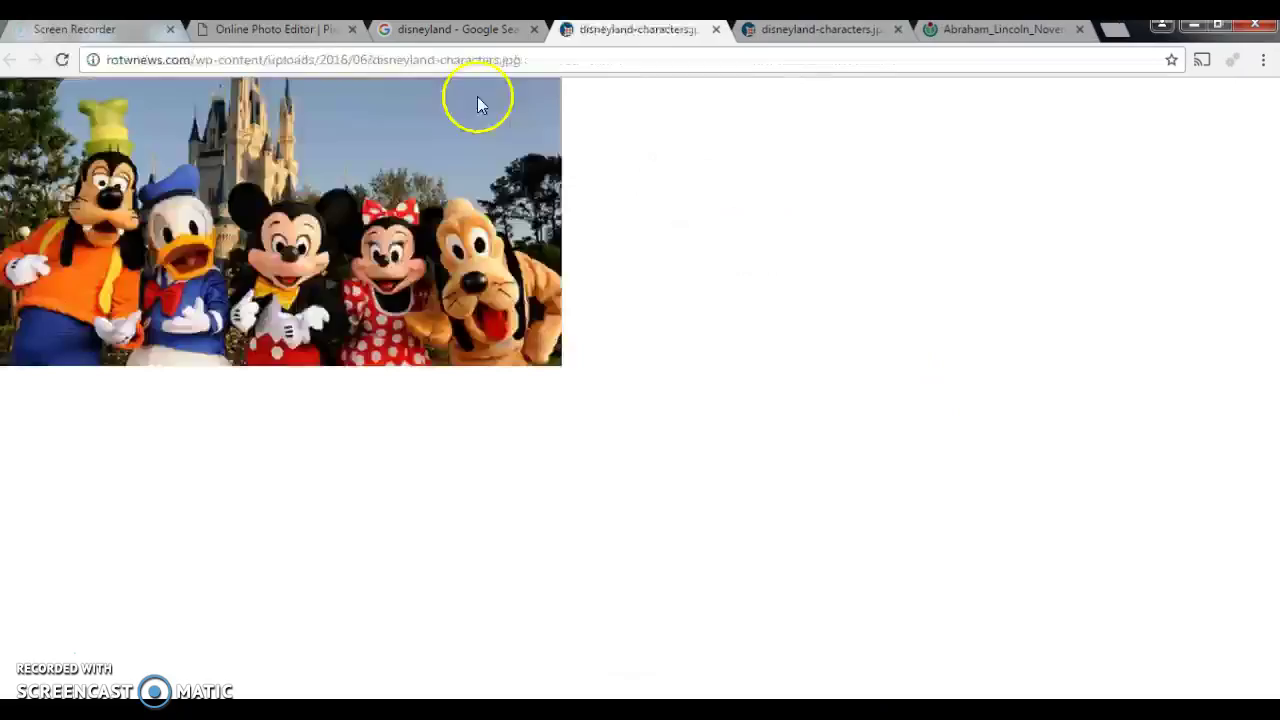
pyautogui.click(385, 60)
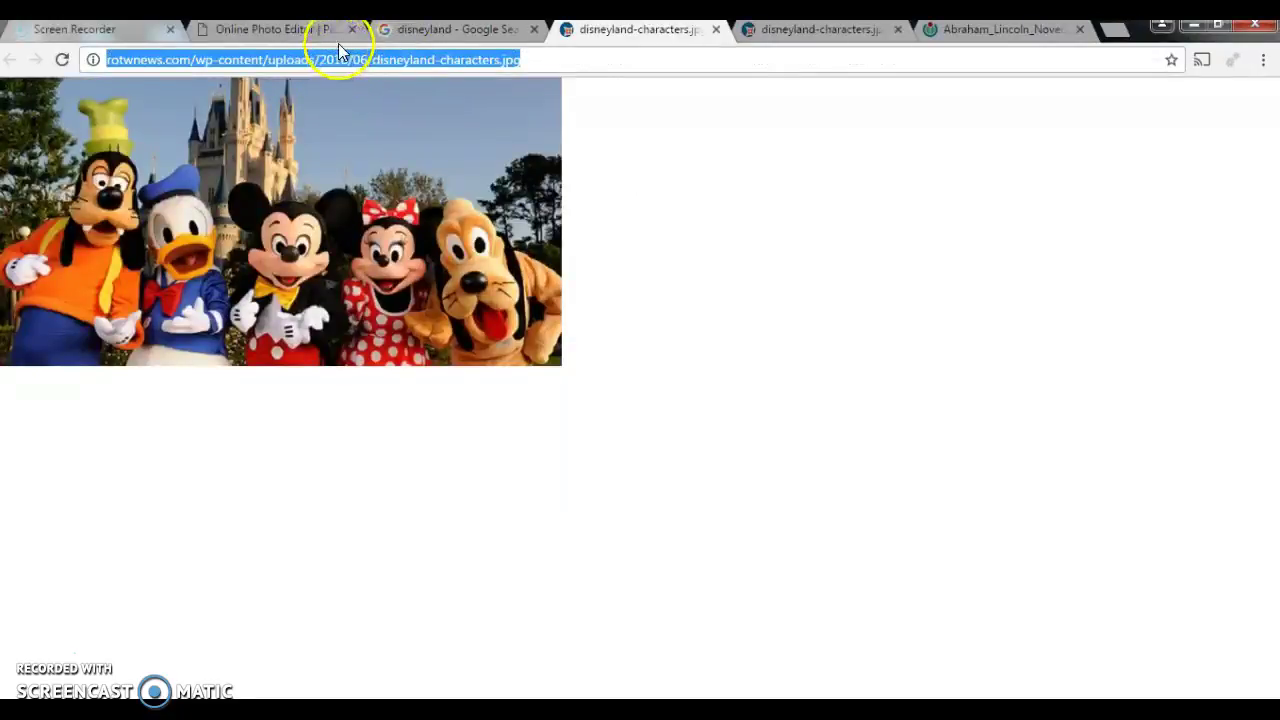
pyautogui.click(292, 32)
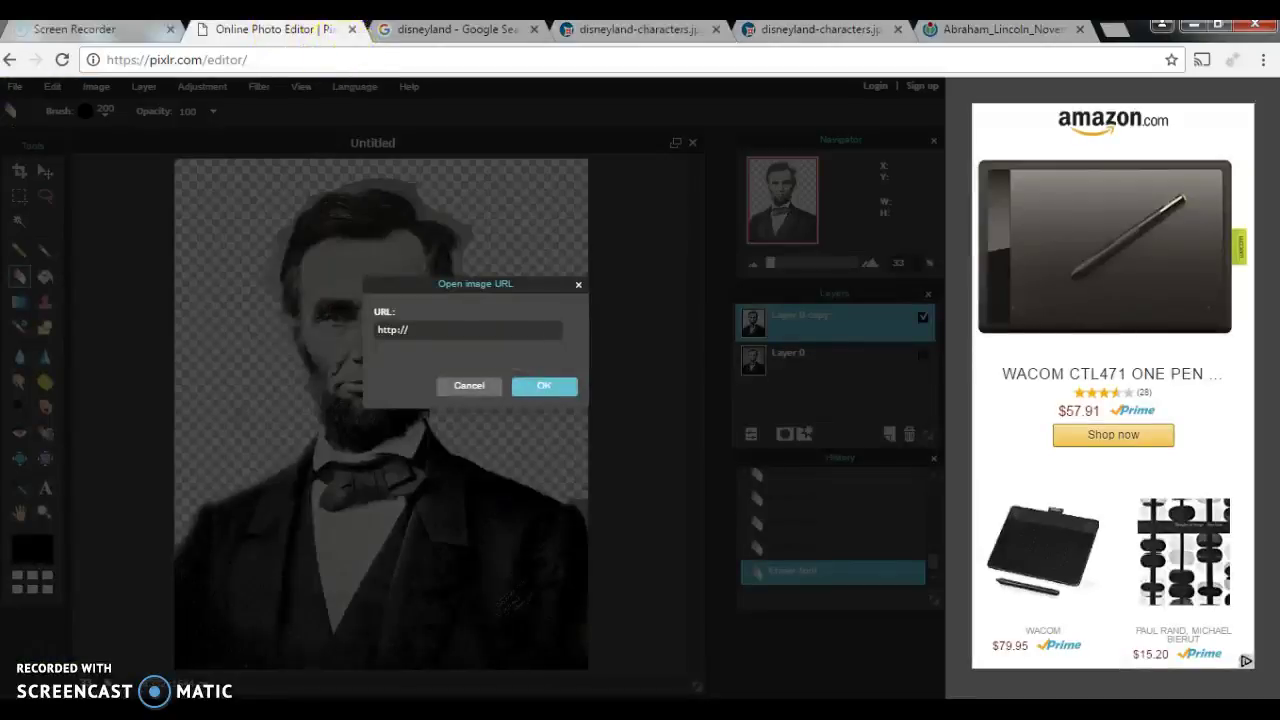
pyautogui.moveTo(423, 334); pyautogui.dragTo(368, 335)
pyautogui.press('BackSpace')
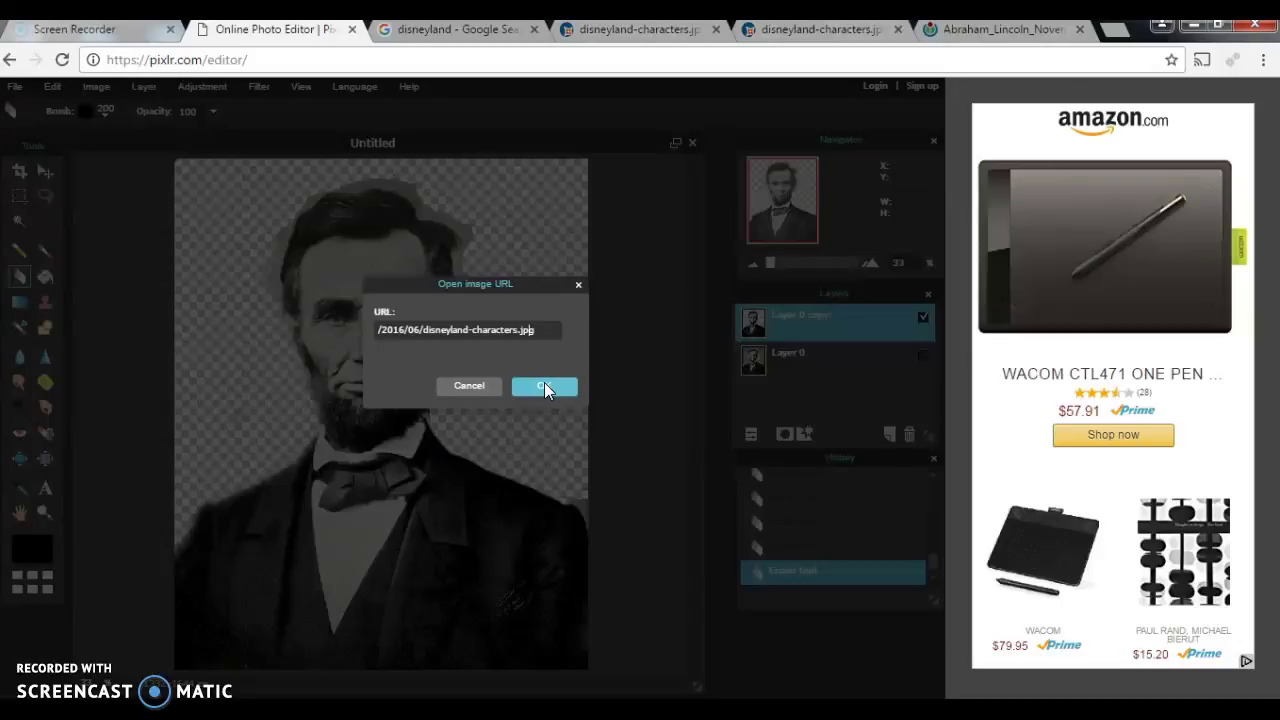
pyautogui.press('Left')
pyautogui.press('Left')
pyautogui.press('Left')
pyautogui.press('Left')
pyautogui.press('Left')
pyautogui.press('Left')
pyautogui.press('Left')
pyautogui.press('Left')
pyautogui.press('Left')
pyautogui.press('Left')
pyautogui.press('Left')
pyautogui.press('Left')
pyautogui.press('Left')
pyautogui.press('Left')
pyautogui.press('Left')
pyautogui.press('Left')
pyautogui.press('Left')
pyautogui.press('Left')
pyautogui.press('Left')
pyautogui.press('Left')
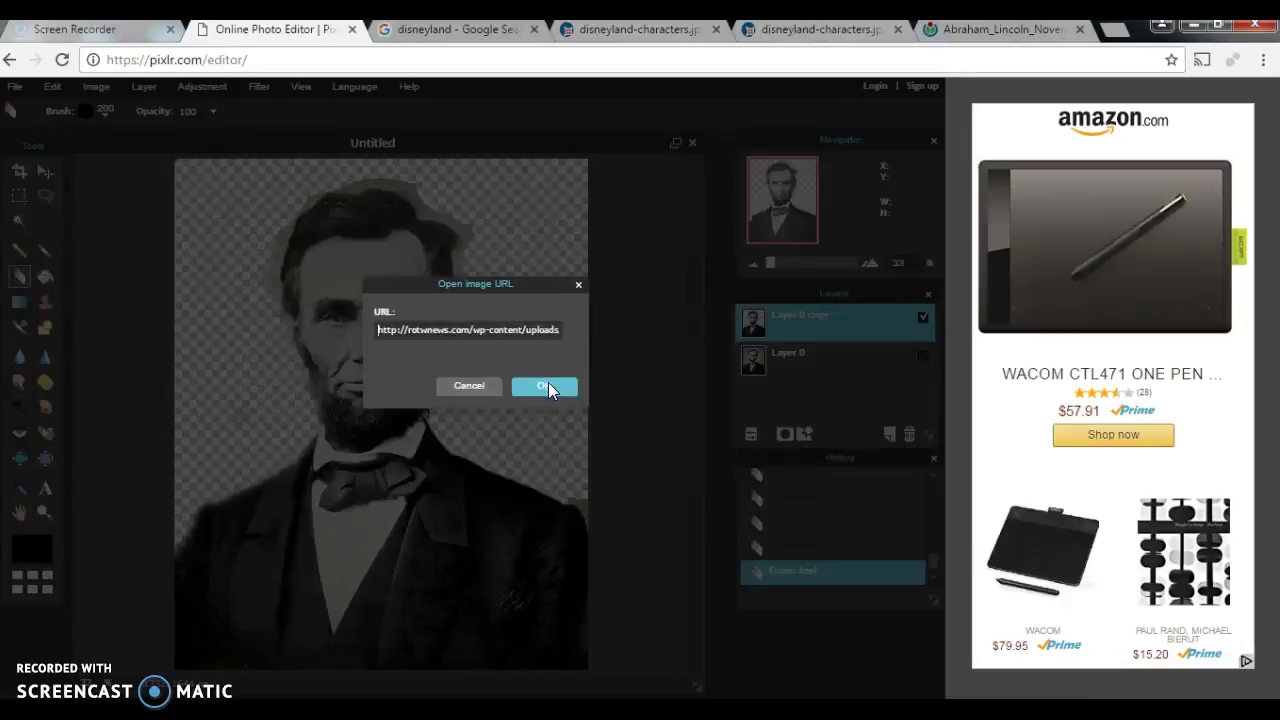
pyautogui.click(521, 329)
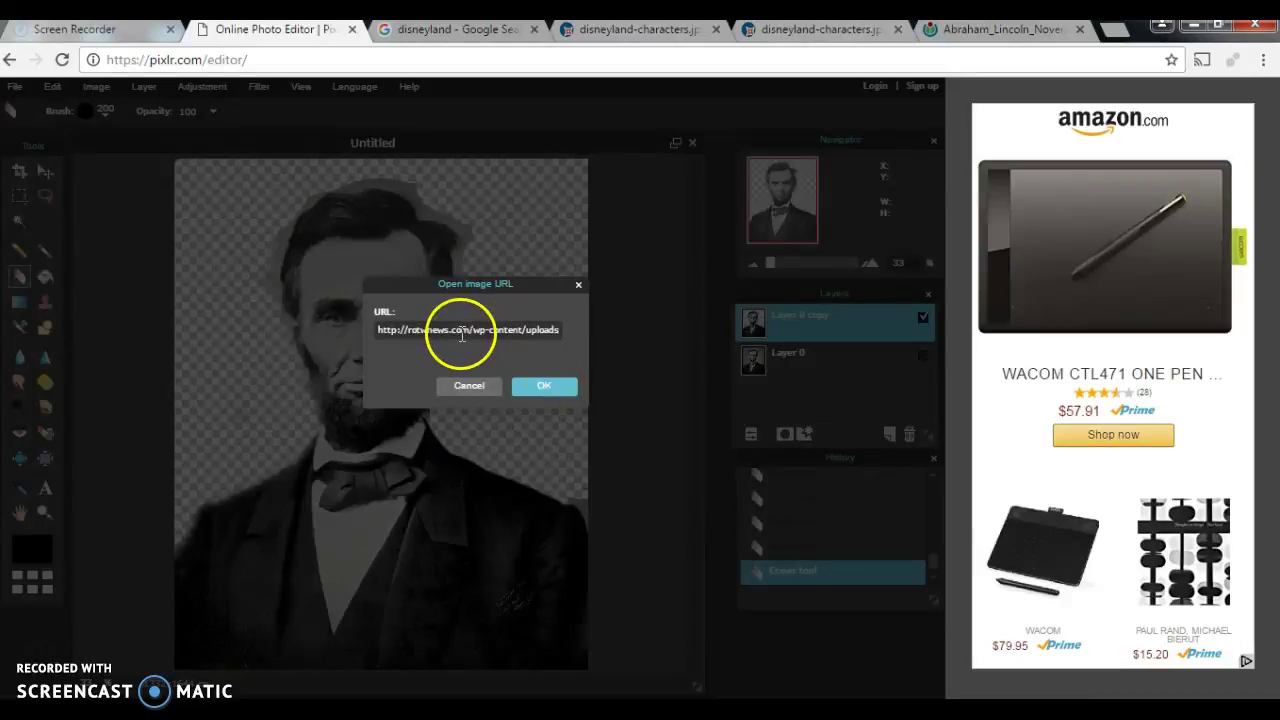
pyautogui.click(543, 387)
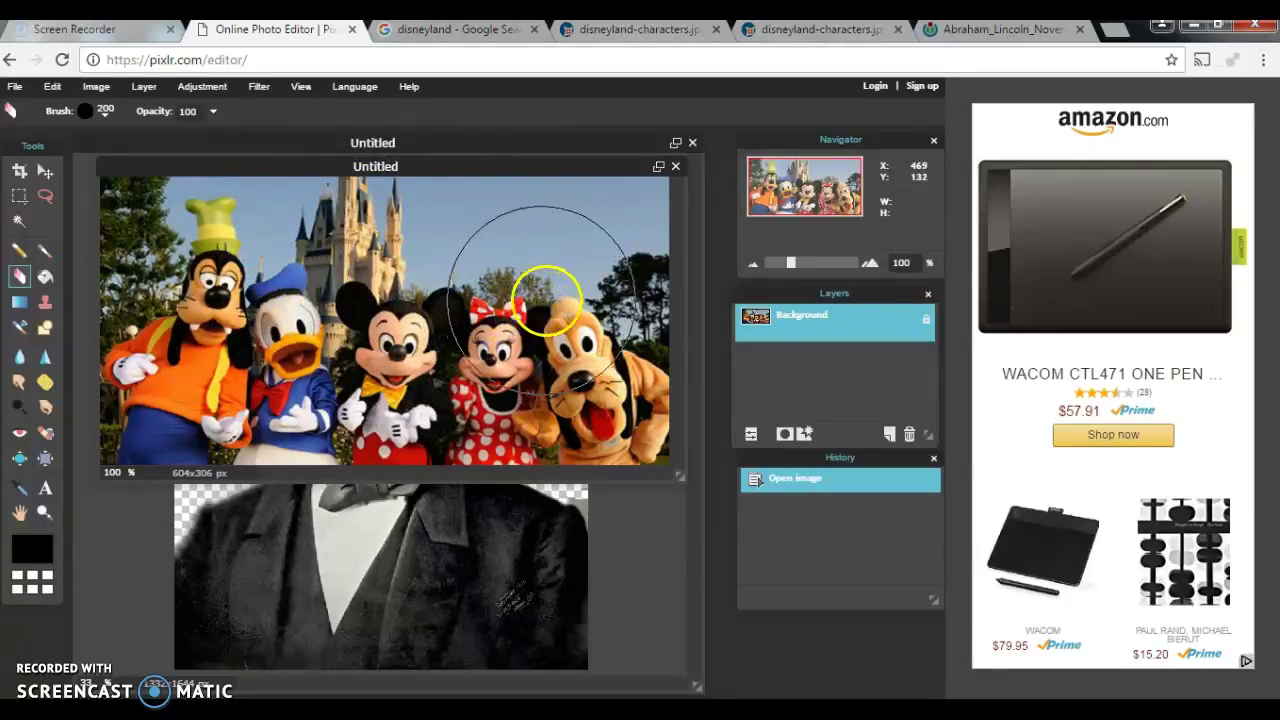
# Turn the Disneyland characters image black and white with Hue & Saturation by setting Saturation to -100
pyautogui.moveTo(493, 153)
pyautogui.mouseDown()
pyautogui.moveTo(603, 523)
pyautogui.moveTo(534, 237)
pyautogui.moveTo(498, 163)
pyautogui.mouseUp()
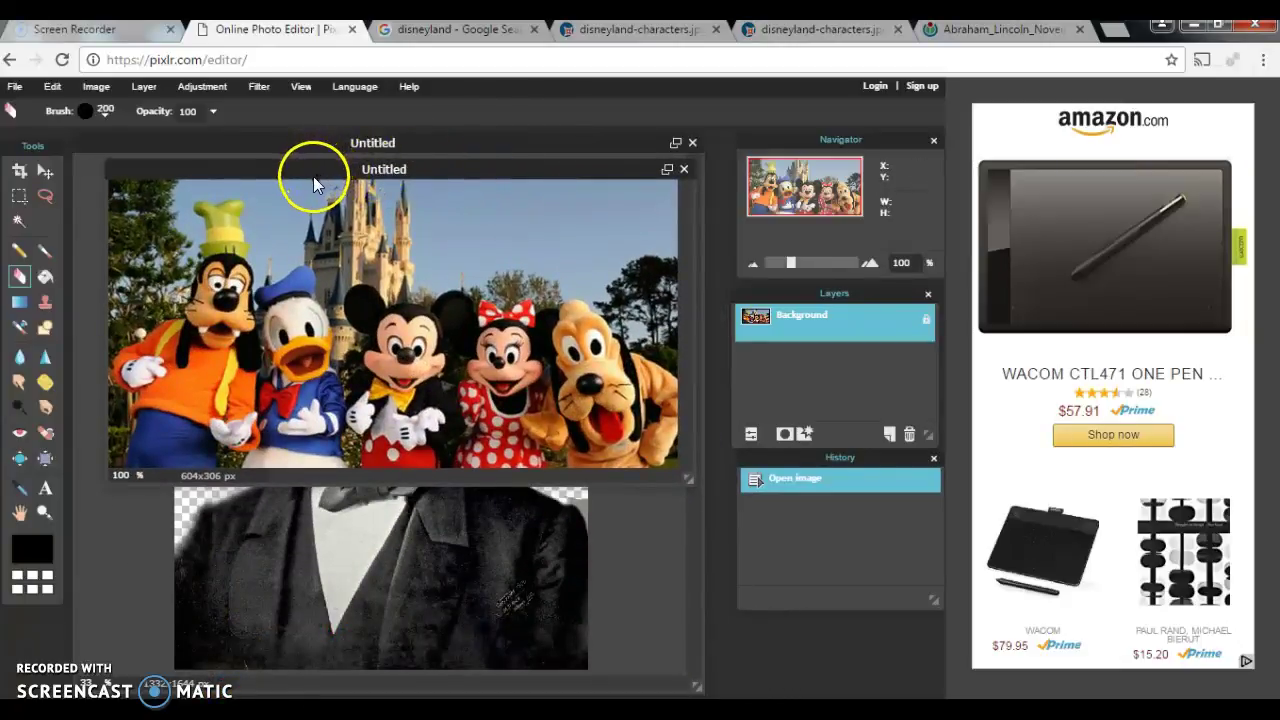
pyautogui.click(218, 86)
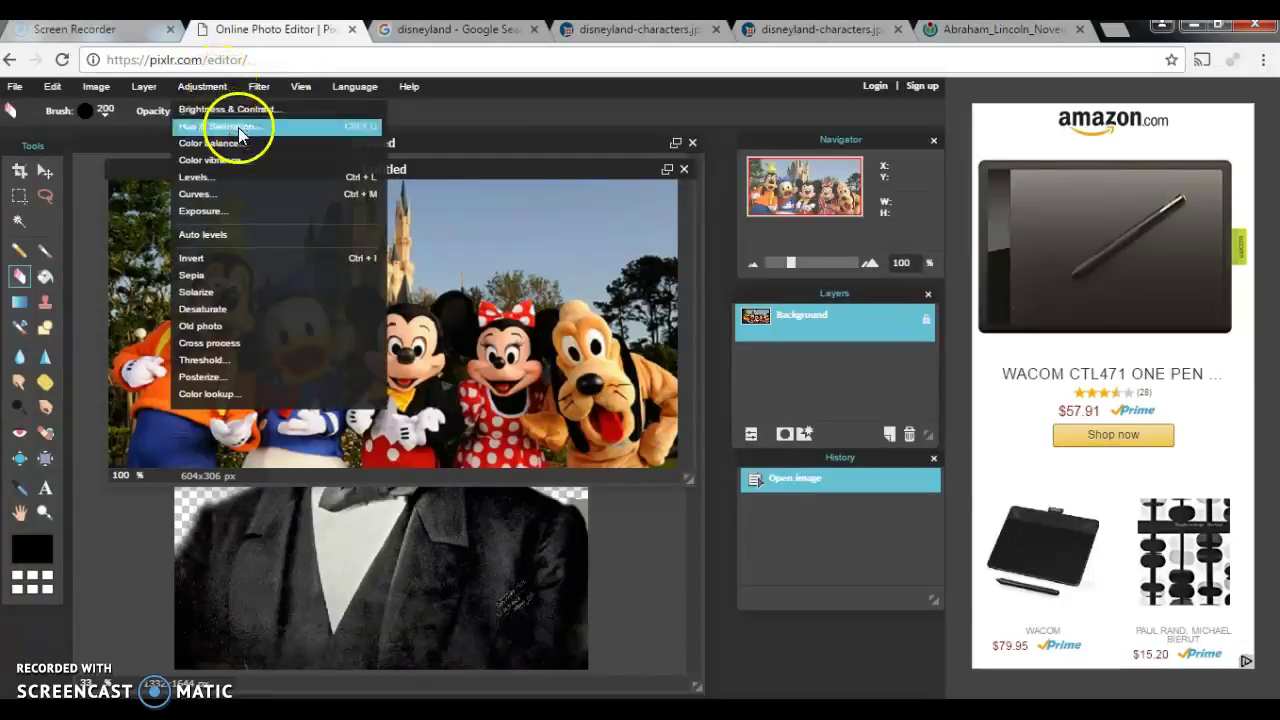
pyautogui.click(240, 128)
pyautogui.moveTo(475, 377); pyautogui.dragTo(357, 377)
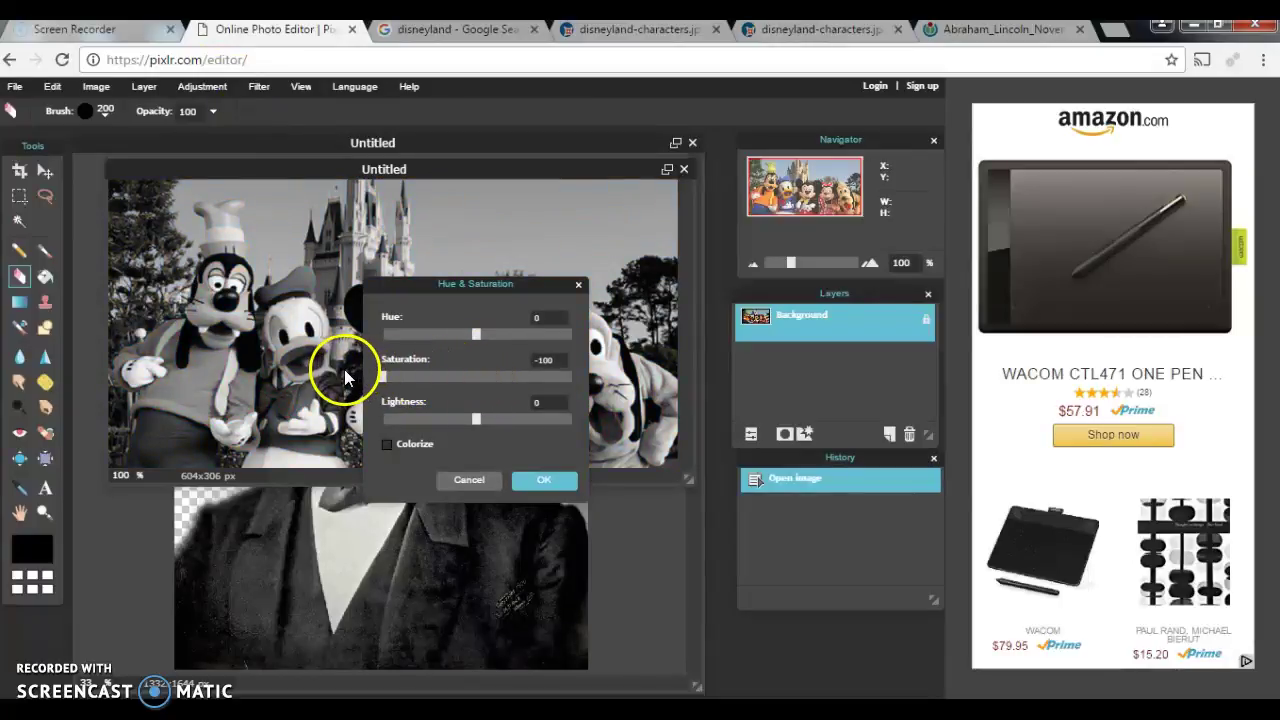
pyautogui.click(543, 480)
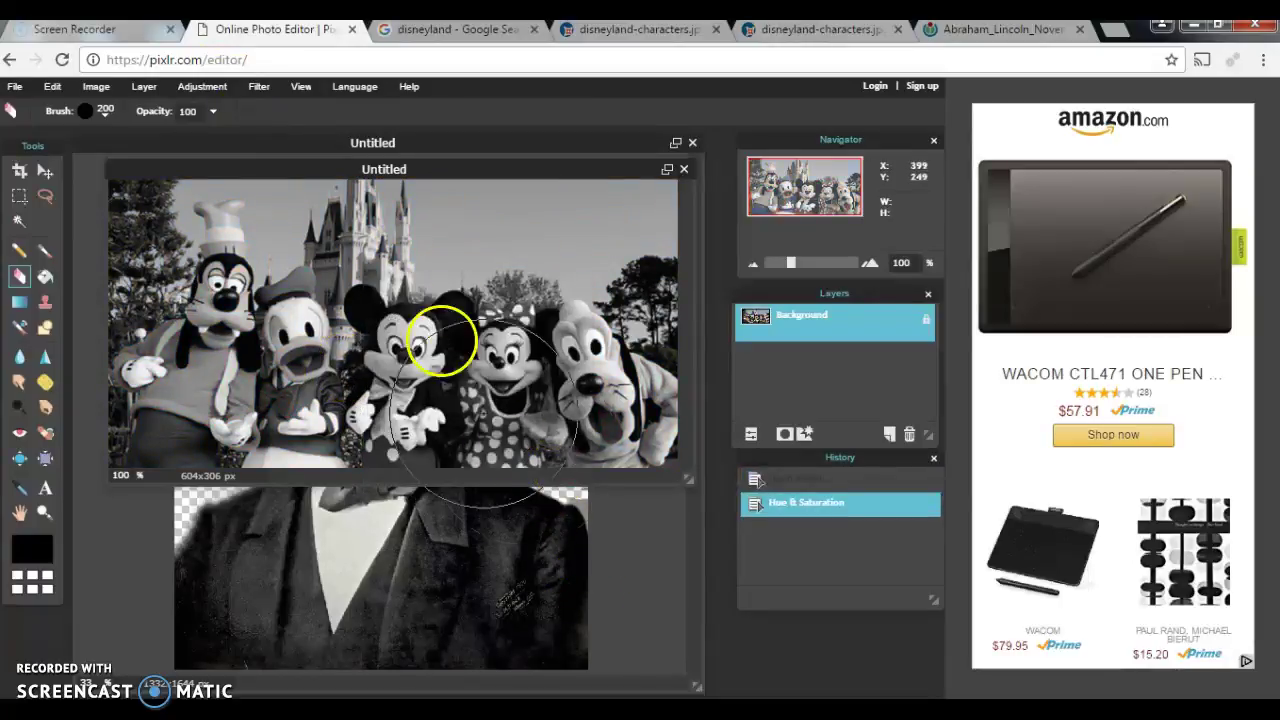
# Enlarge and shift the Disneyland image window, and copy the entire contents of the Lincoln cutout layer
pyautogui.moveTo(697, 477); pyautogui.dragTo(703, 503)
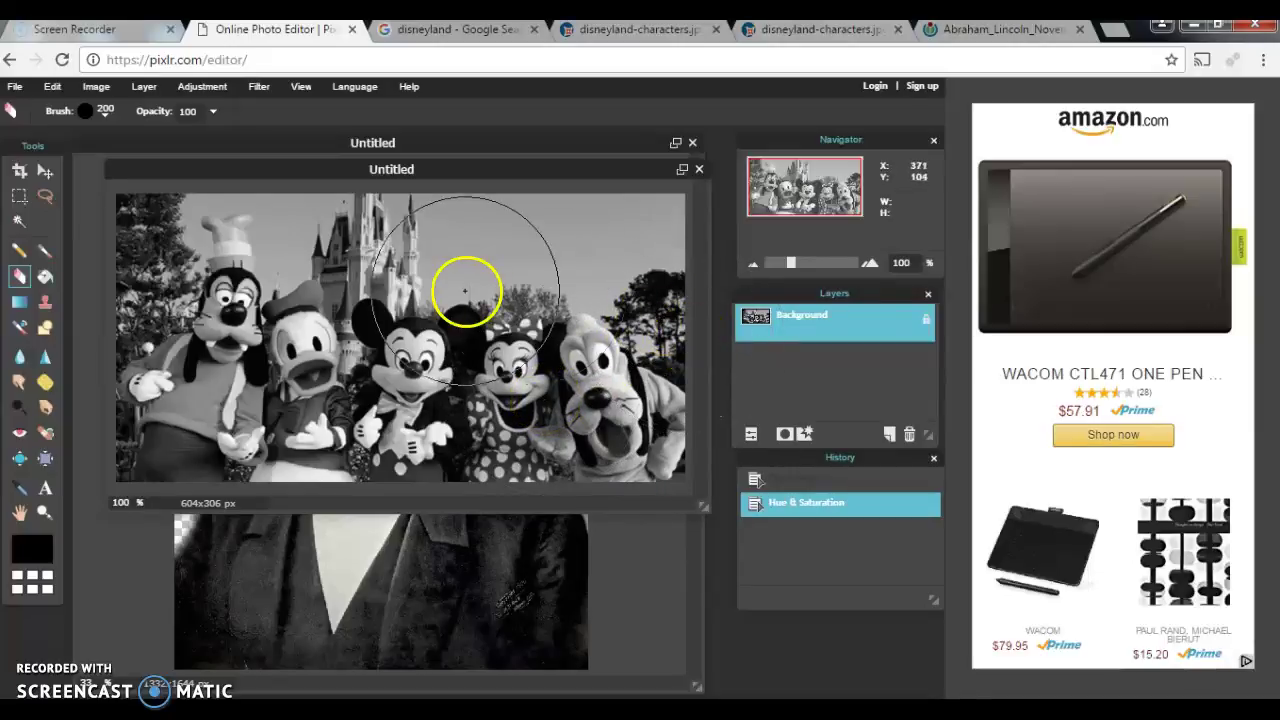
pyautogui.moveTo(484, 172); pyautogui.dragTo(539, 199)
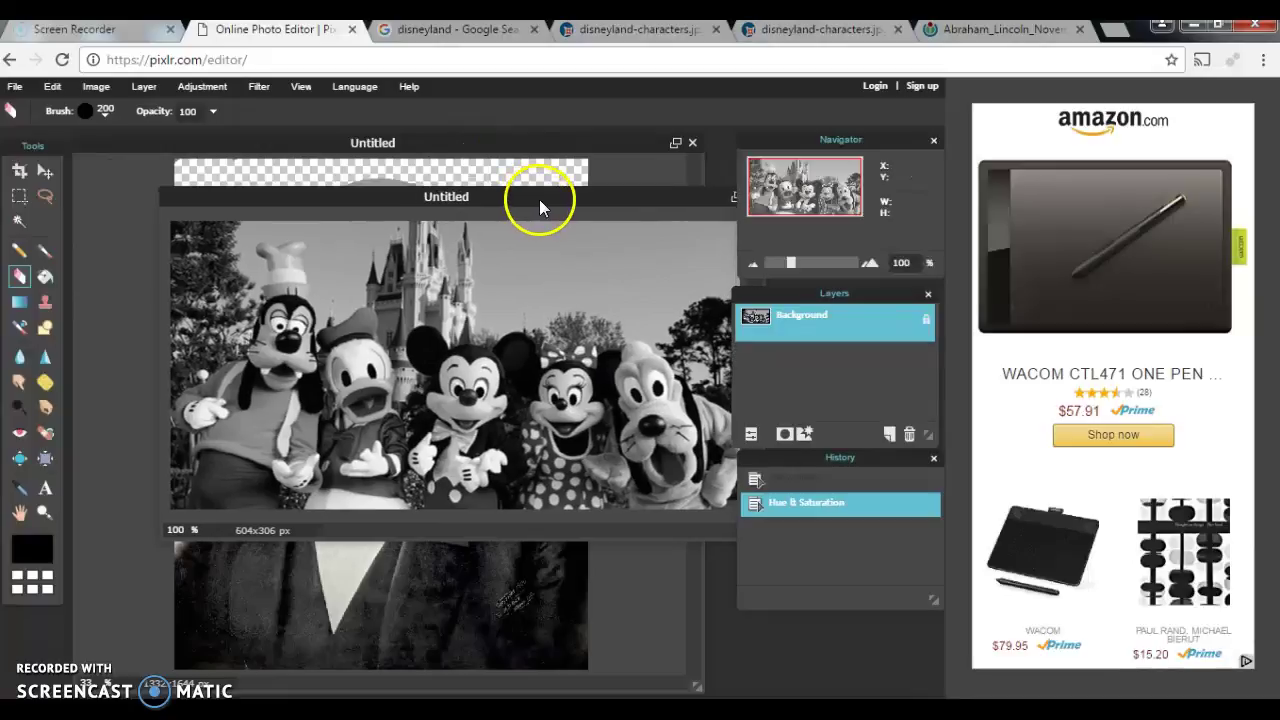
pyautogui.click(511, 138)
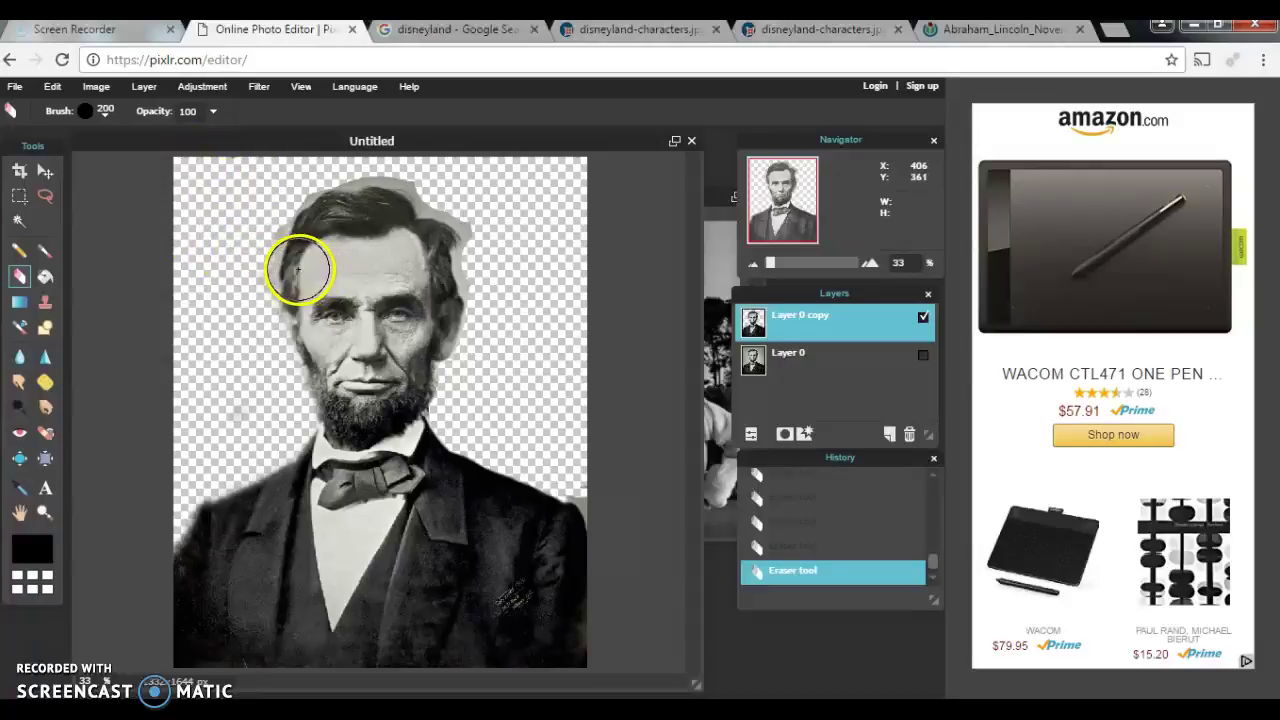
pyautogui.hotkey('ctrl', 'a')
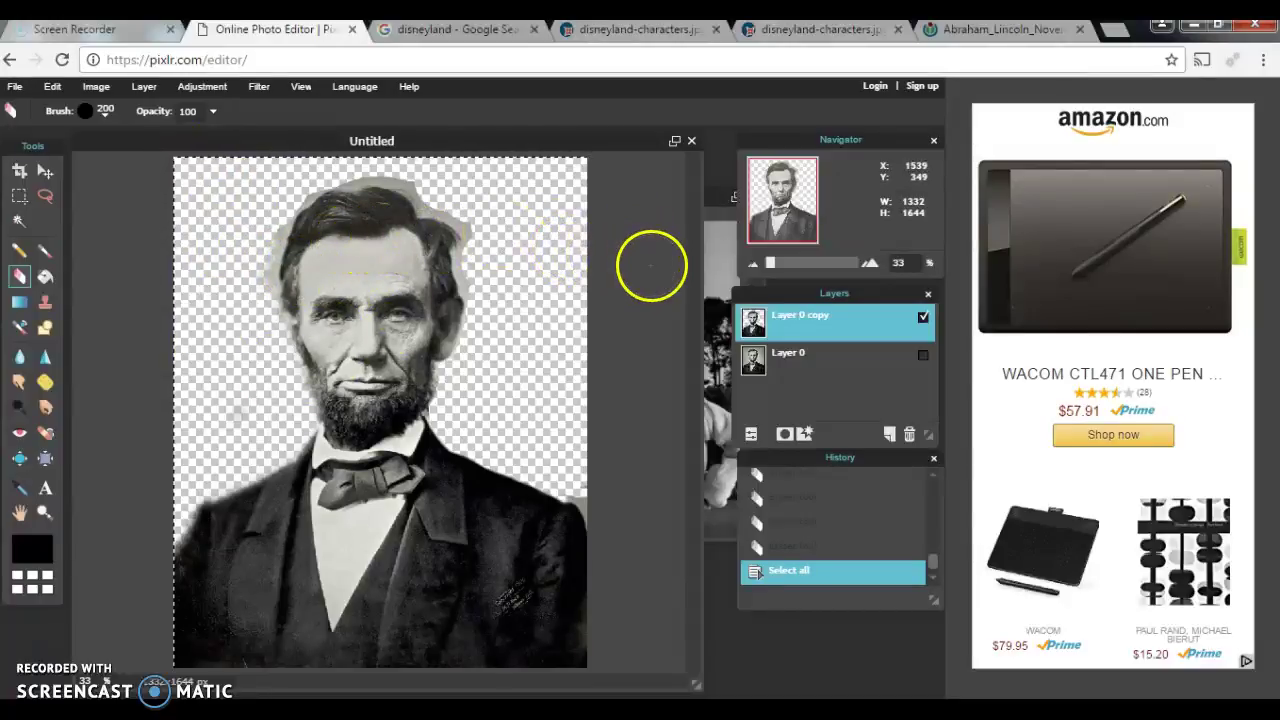
pyautogui.hotkey('ctrl', 'c')
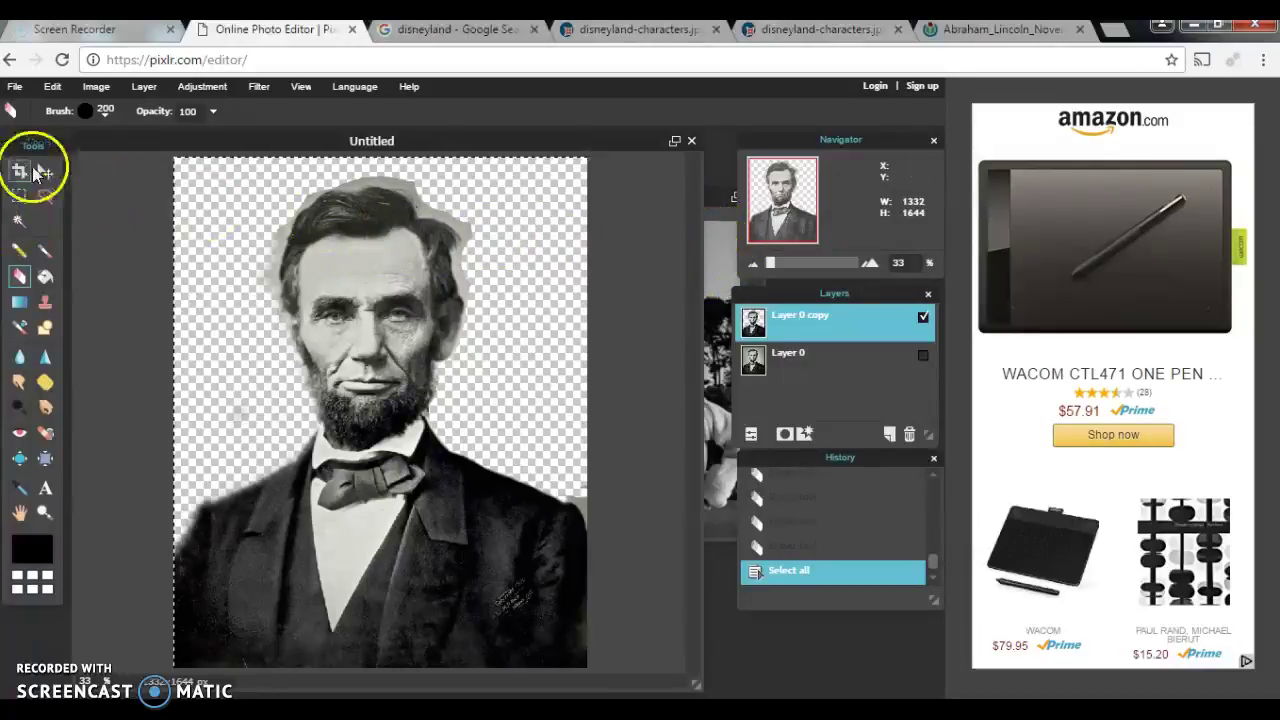
# Clear the whole-canvas selection on the Lincoln image using Deselect all
pyautogui.click(20, 221)
pyautogui.moveTo(229, 230); pyautogui.dragTo(227, 231)
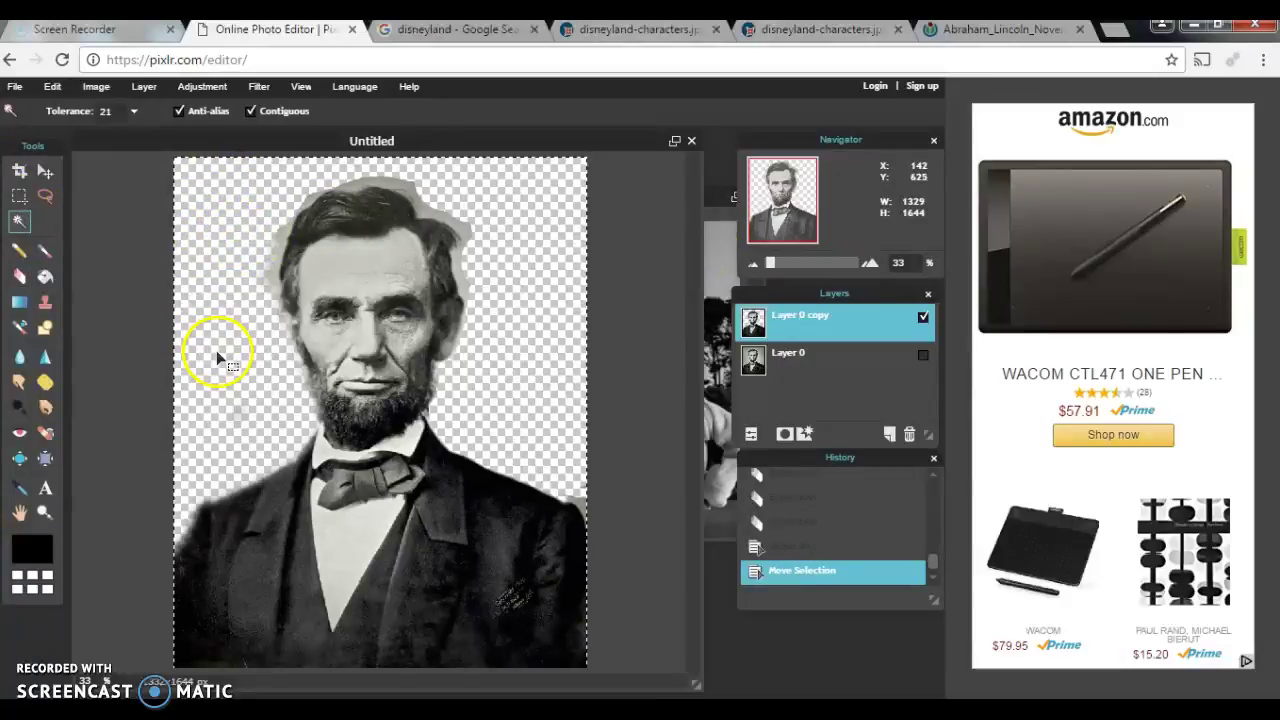
pyautogui.click(19, 196)
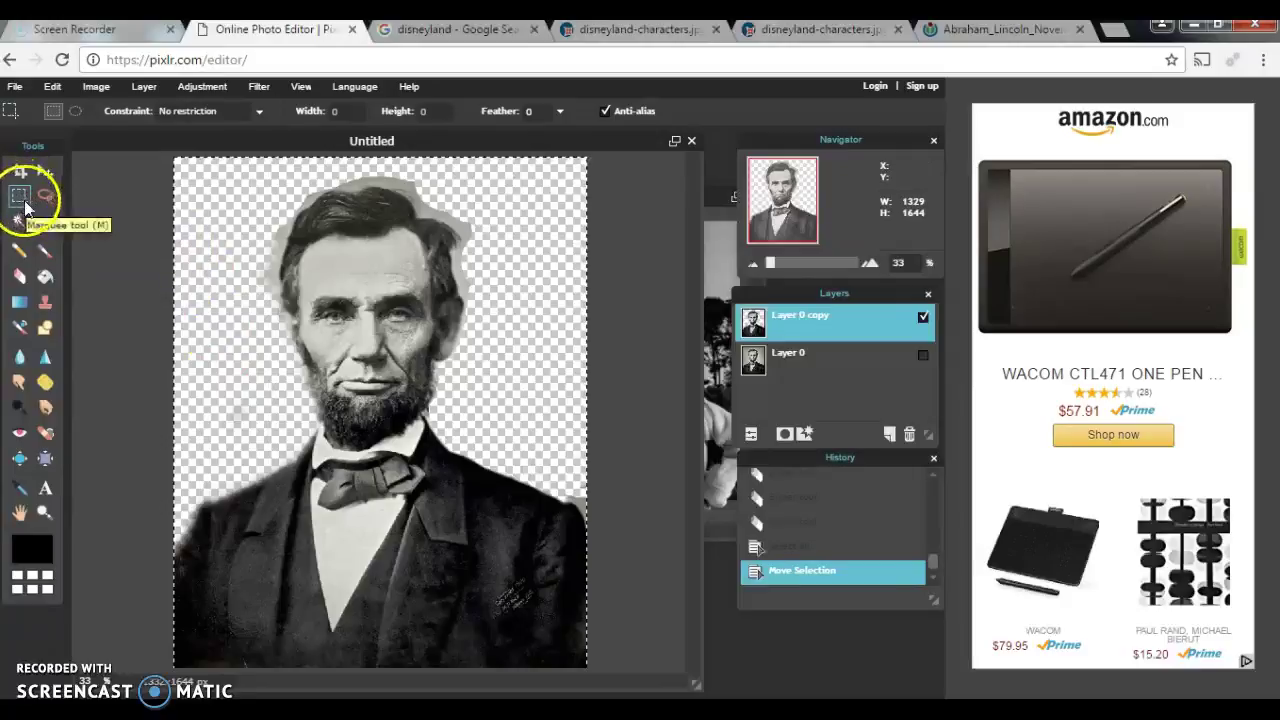
pyautogui.moveTo(243, 211); pyautogui.dragTo(225, 240)
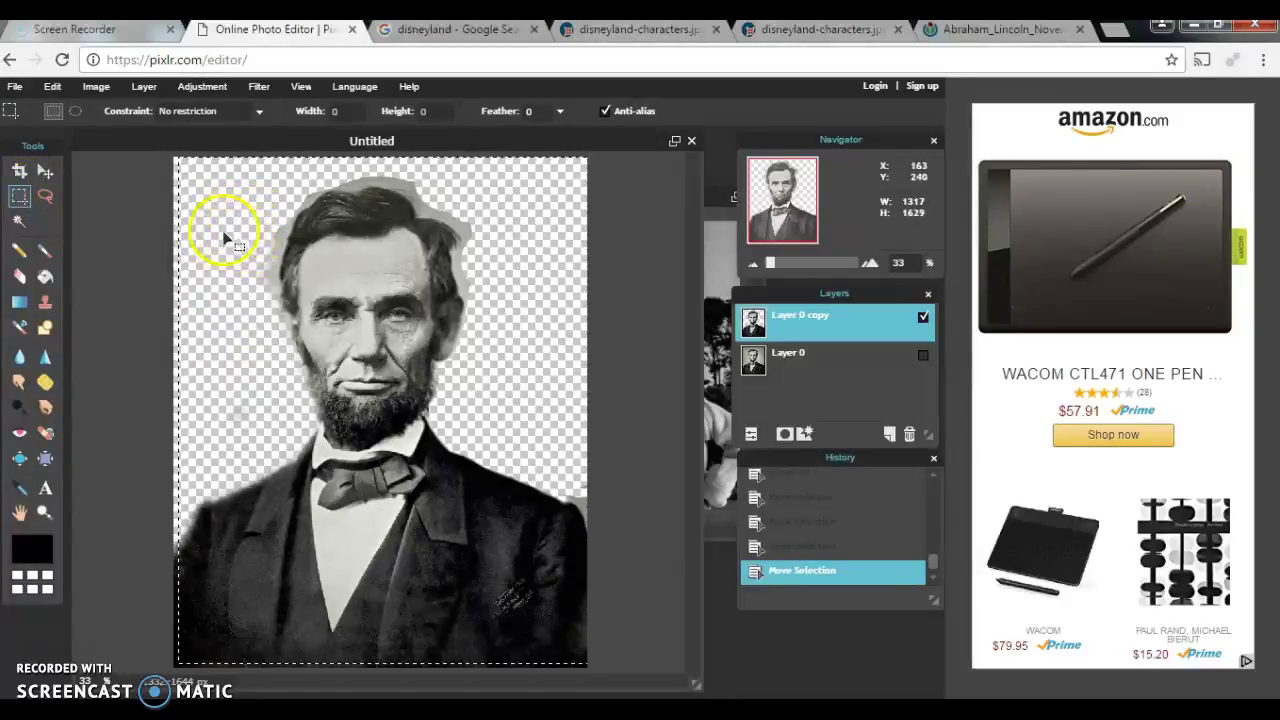
pyautogui.rightClick(228, 236)
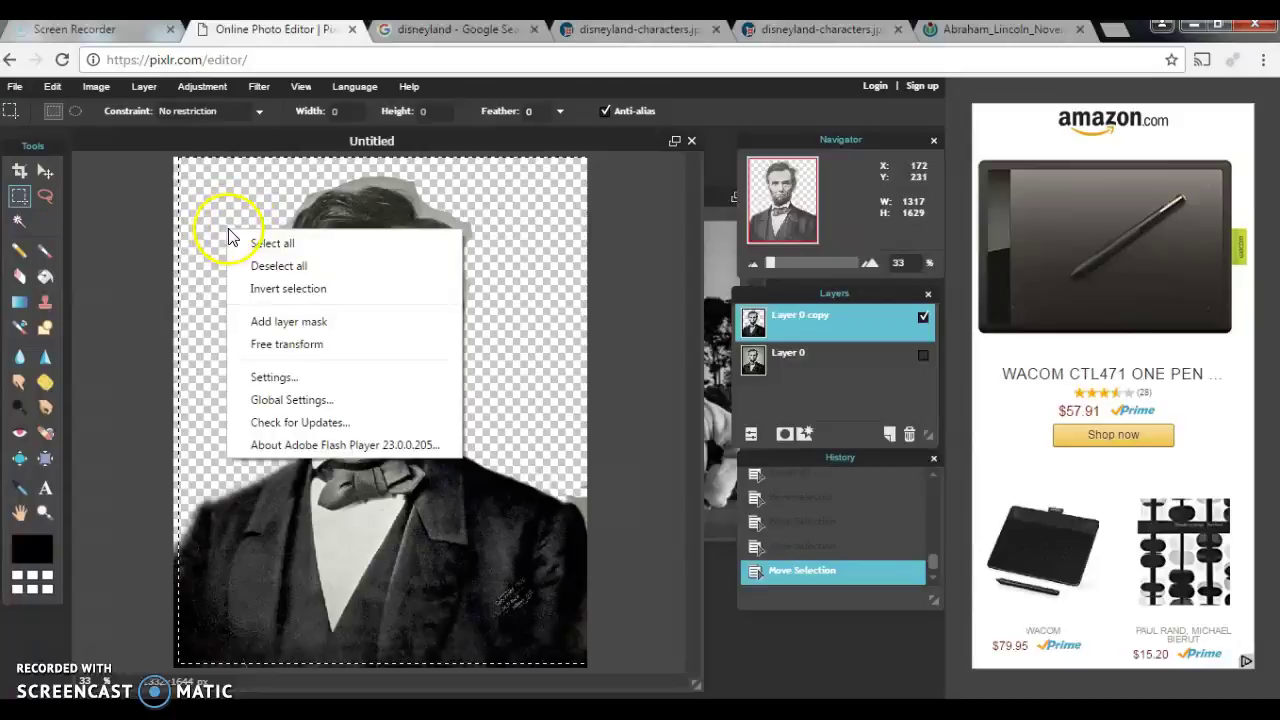
pyautogui.click(272, 265)
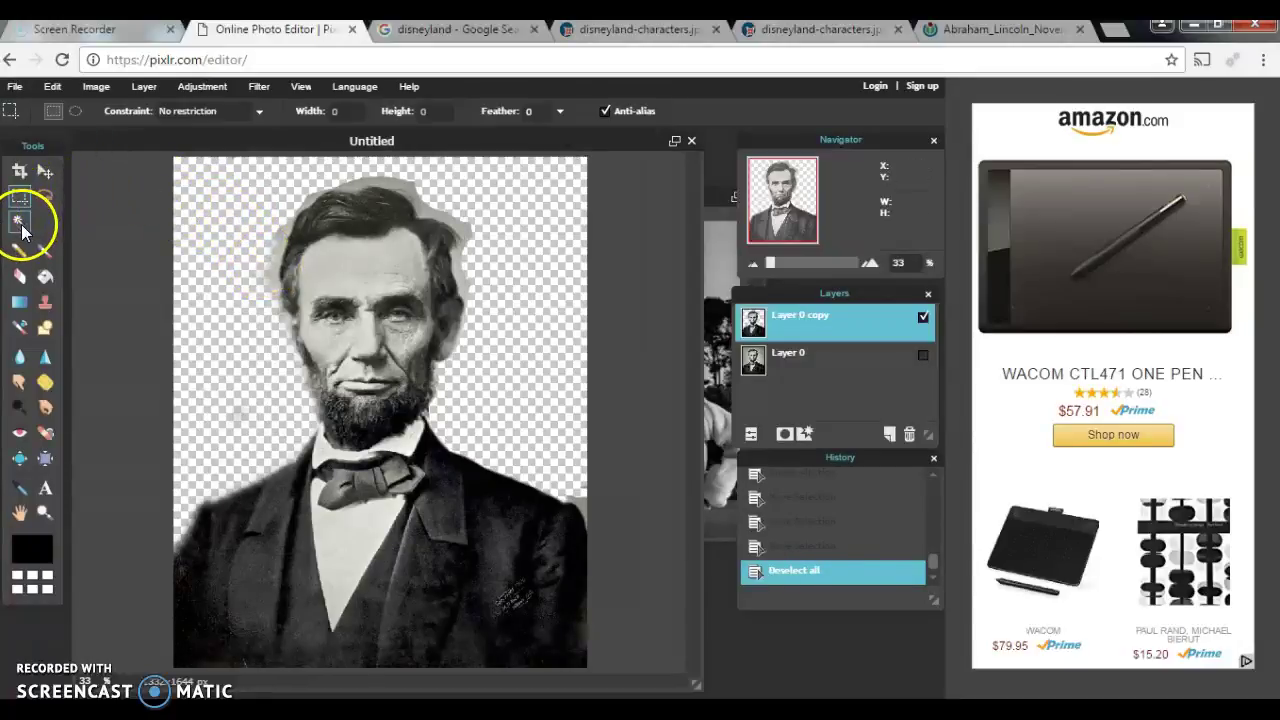
# Select Lincoln's white shirt with the Wand tool at tolerance 21, and make another selection there at tolerance 252
pyautogui.click(20, 220)
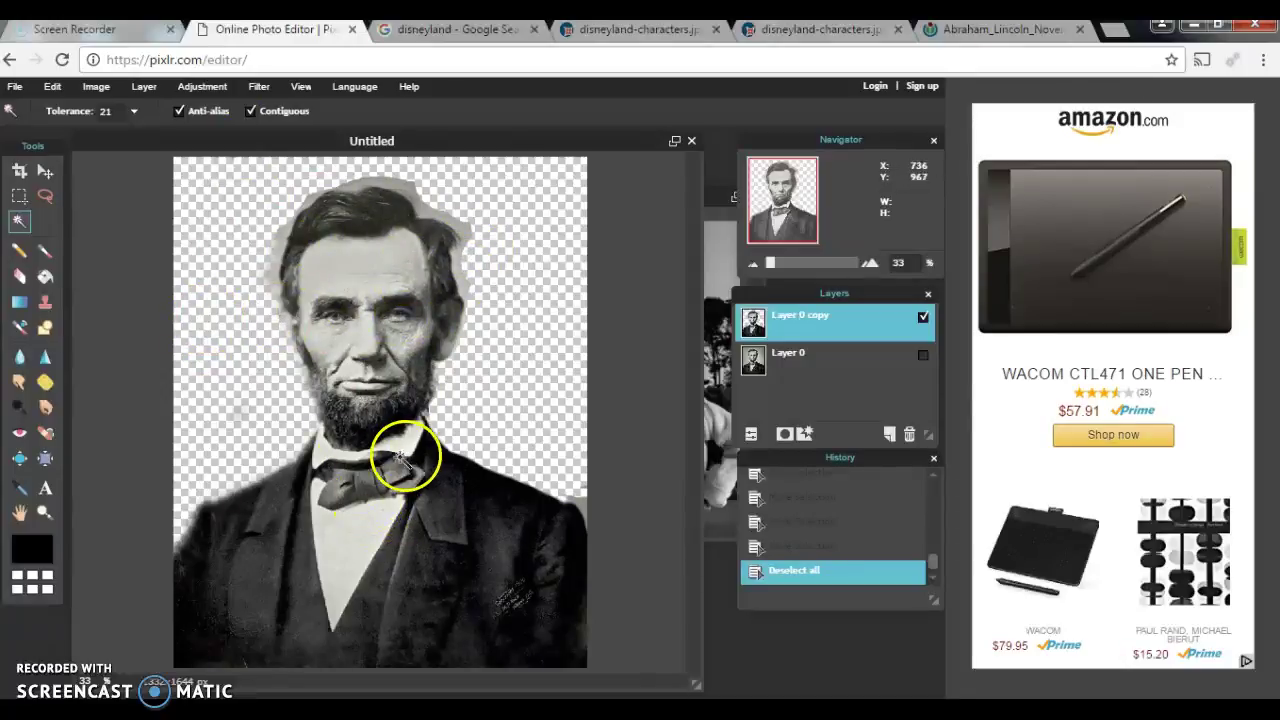
pyautogui.click(350, 549)
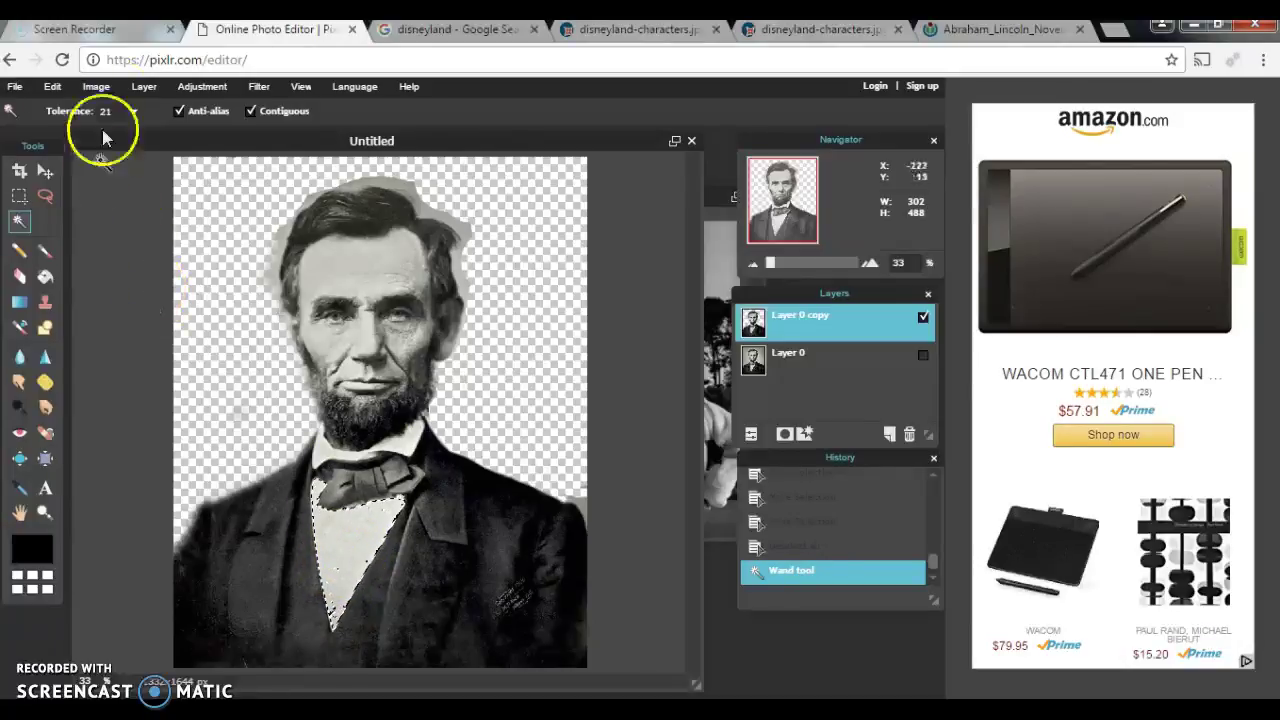
pyautogui.click(133, 111)
pyautogui.moveTo(124, 139); pyautogui.dragTo(105, 143)
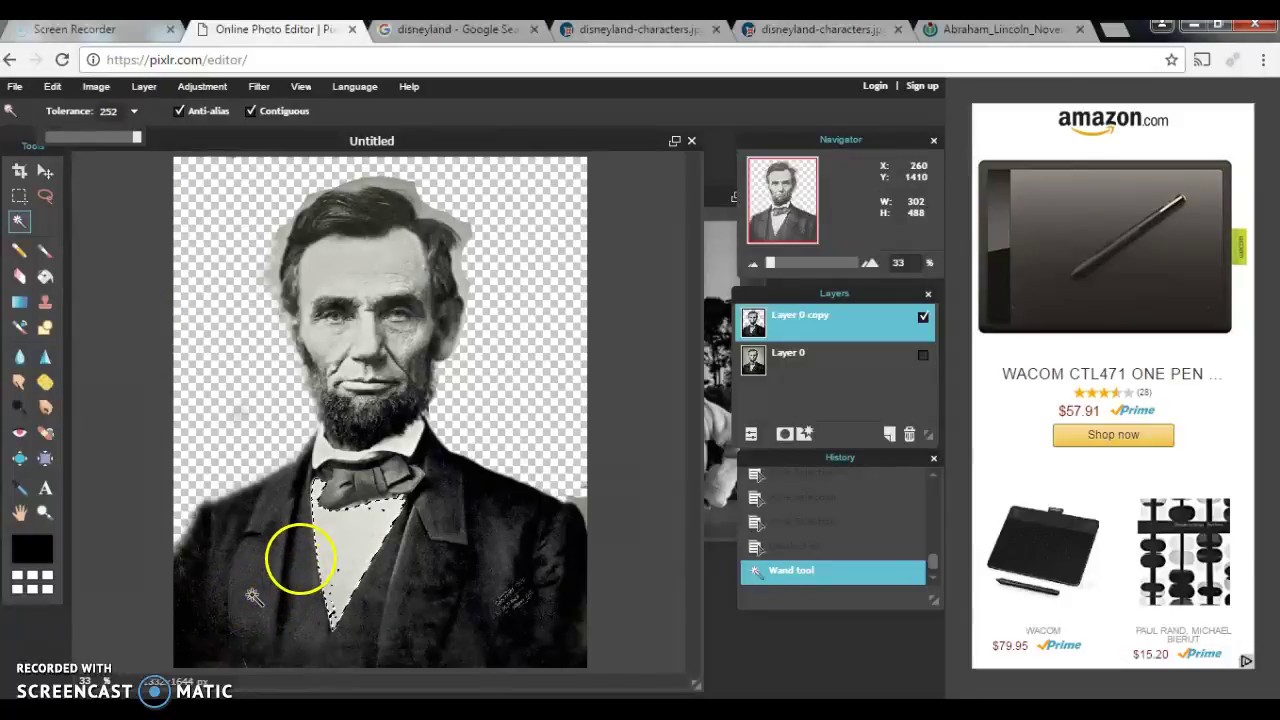
pyautogui.click(310, 545)
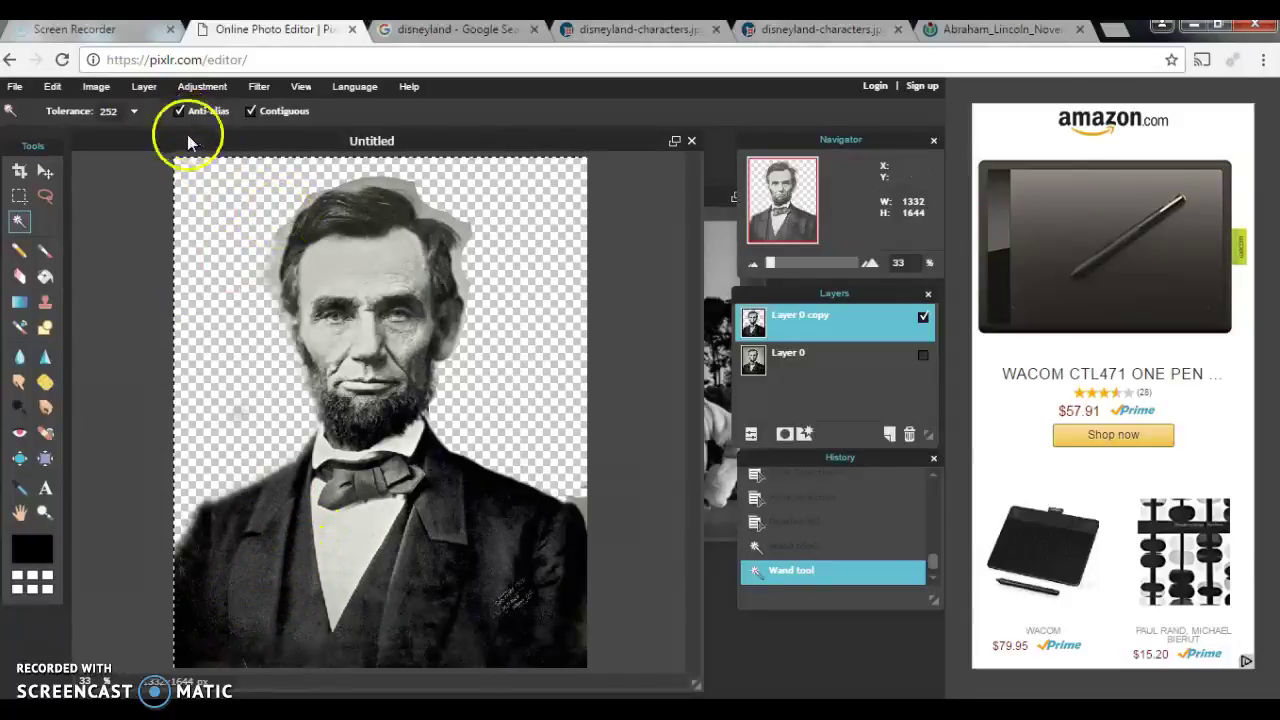
# Set the Wand tool's tolerance to 3 and try to reselect Lincoln's white shirt
pyautogui.click(136, 111)
pyautogui.moveTo(58, 135); pyautogui.dragTo(44, 135)
pyautogui.click(350, 542)
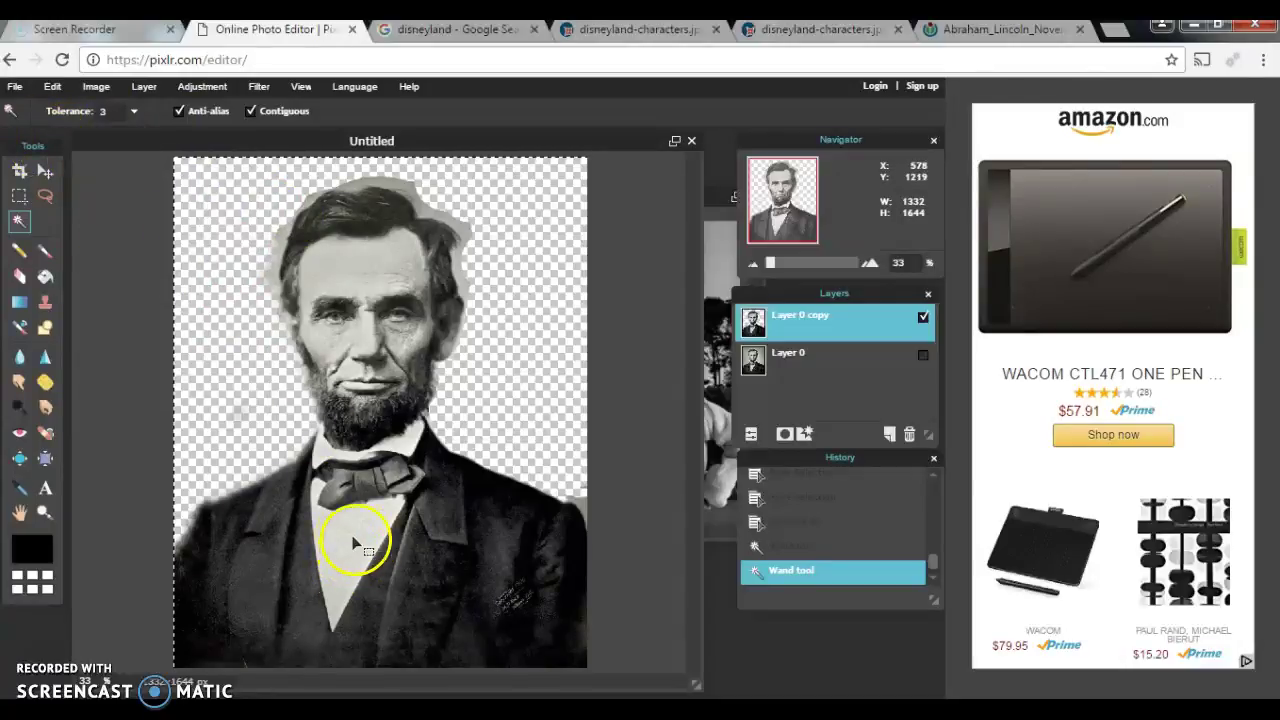
# Deselect everything on the Lincoln image and select part of the white shirt with the low-tolerance Wand tool
pyautogui.rightClick(224, 250)
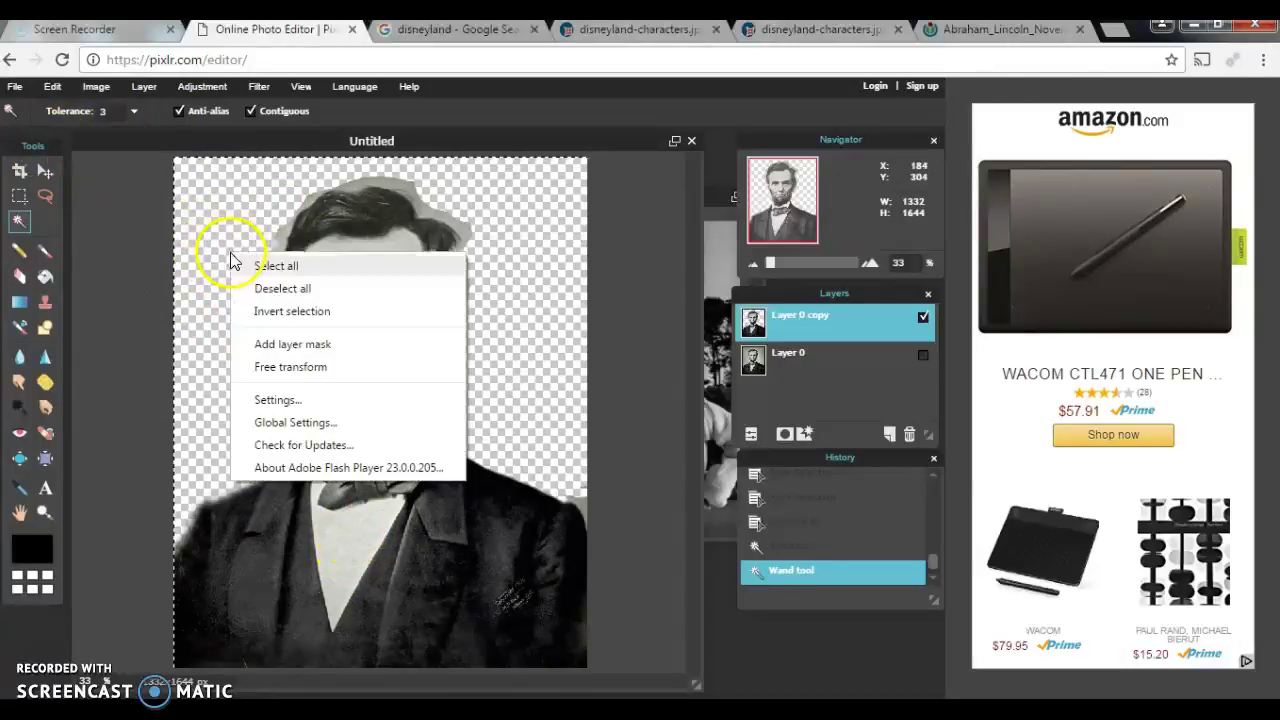
pyautogui.click(292, 287)
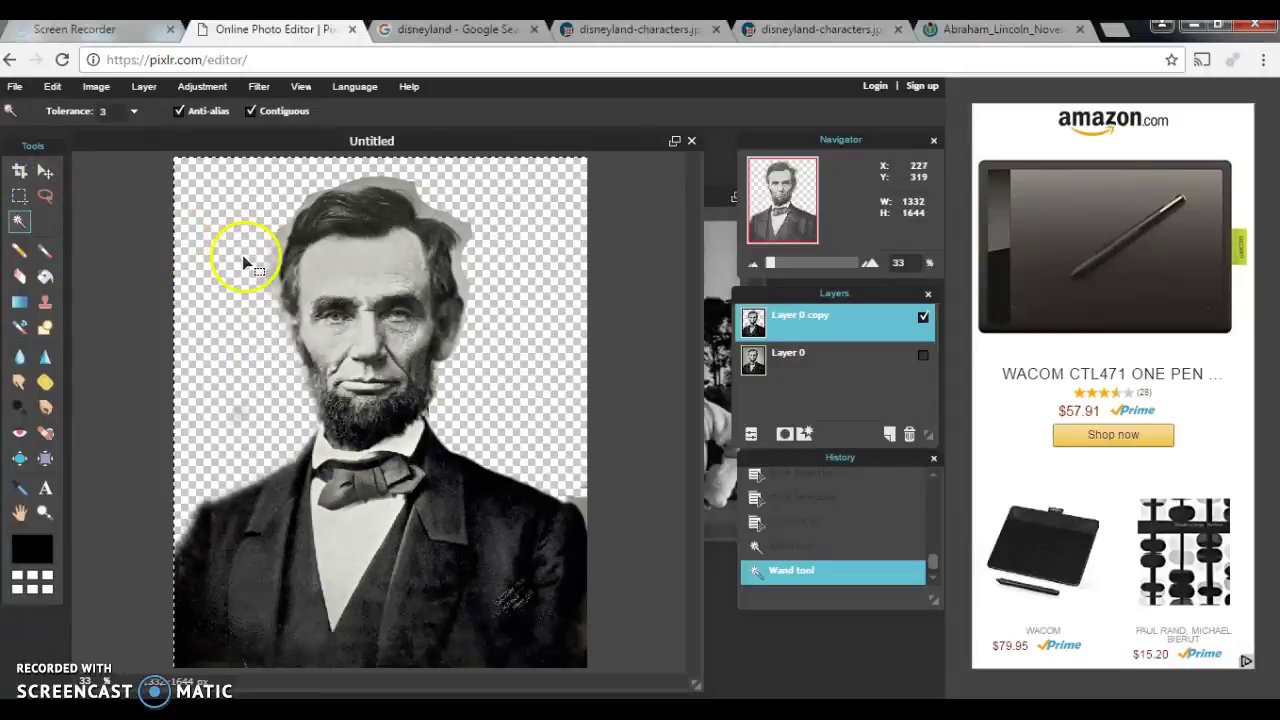
pyautogui.rightClick(246, 259)
pyautogui.click(281, 291)
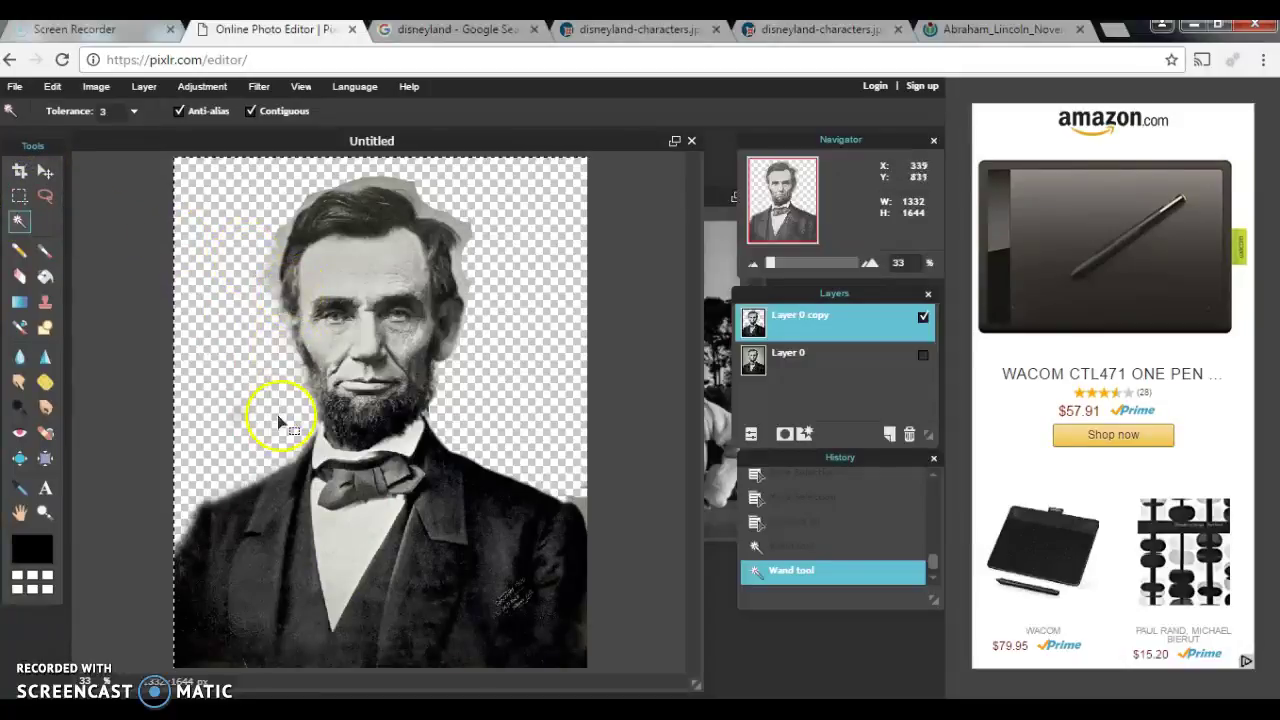
pyautogui.click(19, 195)
pyautogui.rightClick(236, 238)
pyautogui.click(262, 268)
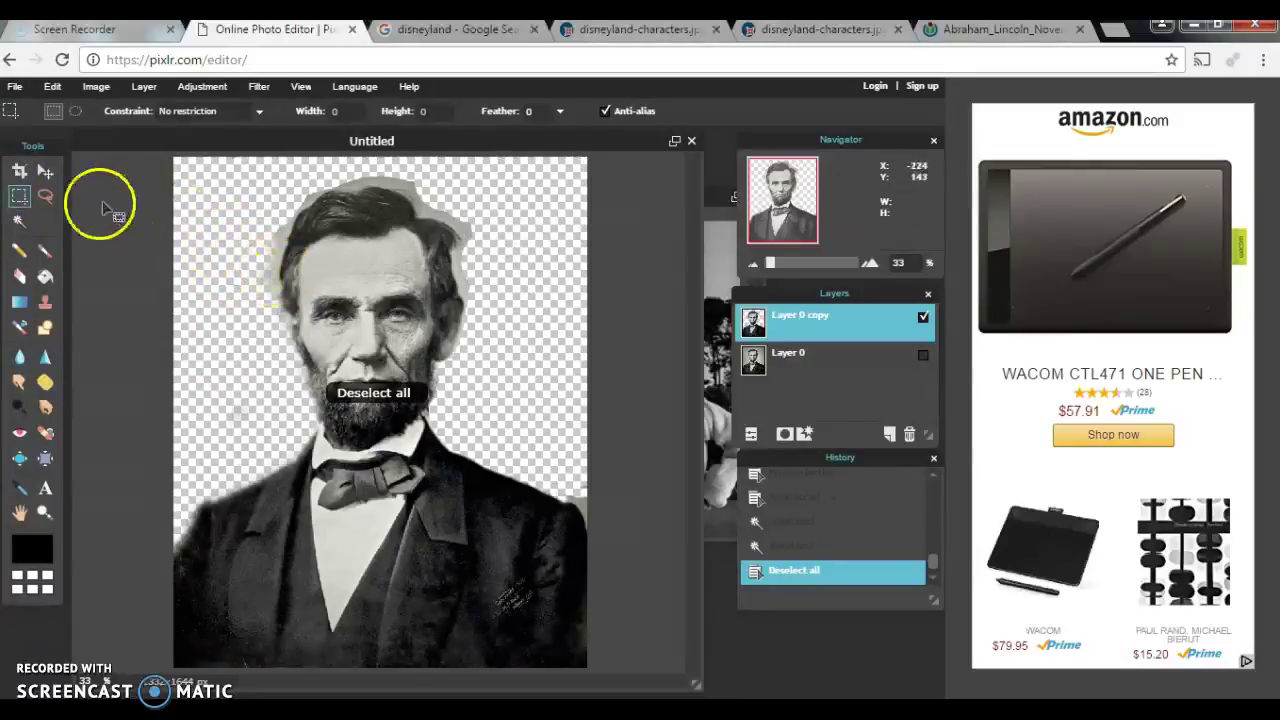
pyautogui.click(20, 220)
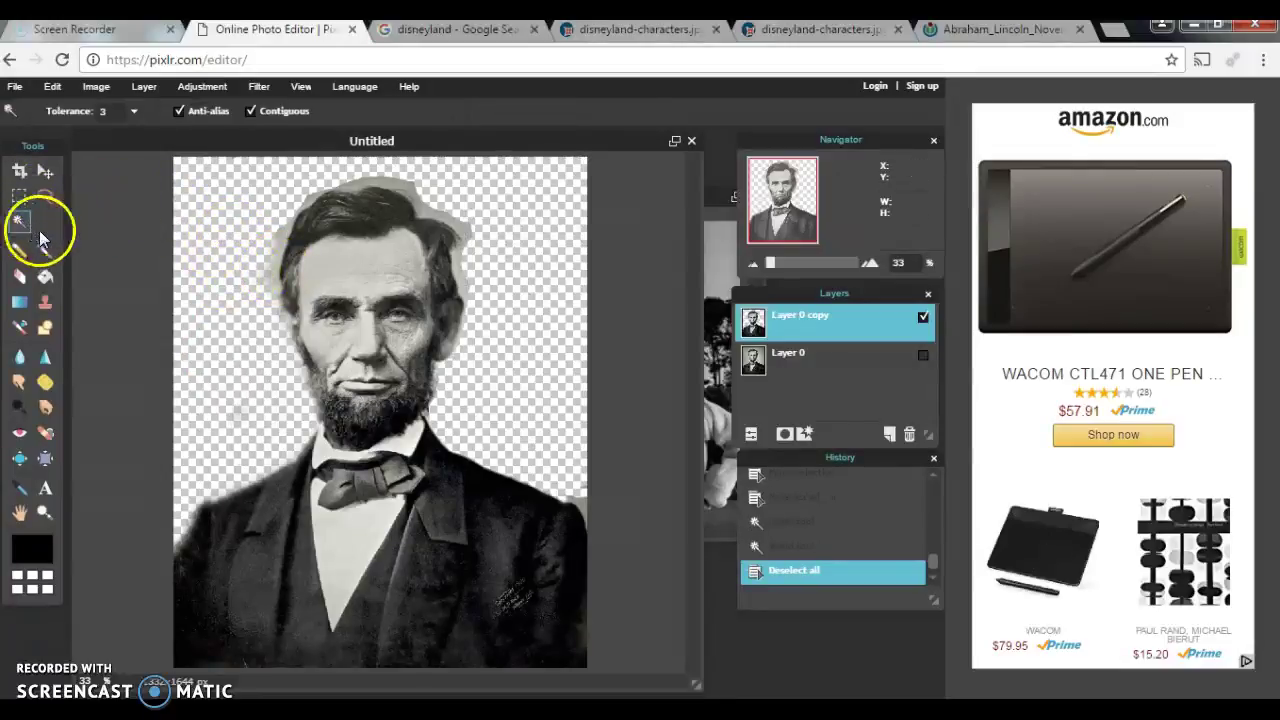
pyautogui.click(337, 529)
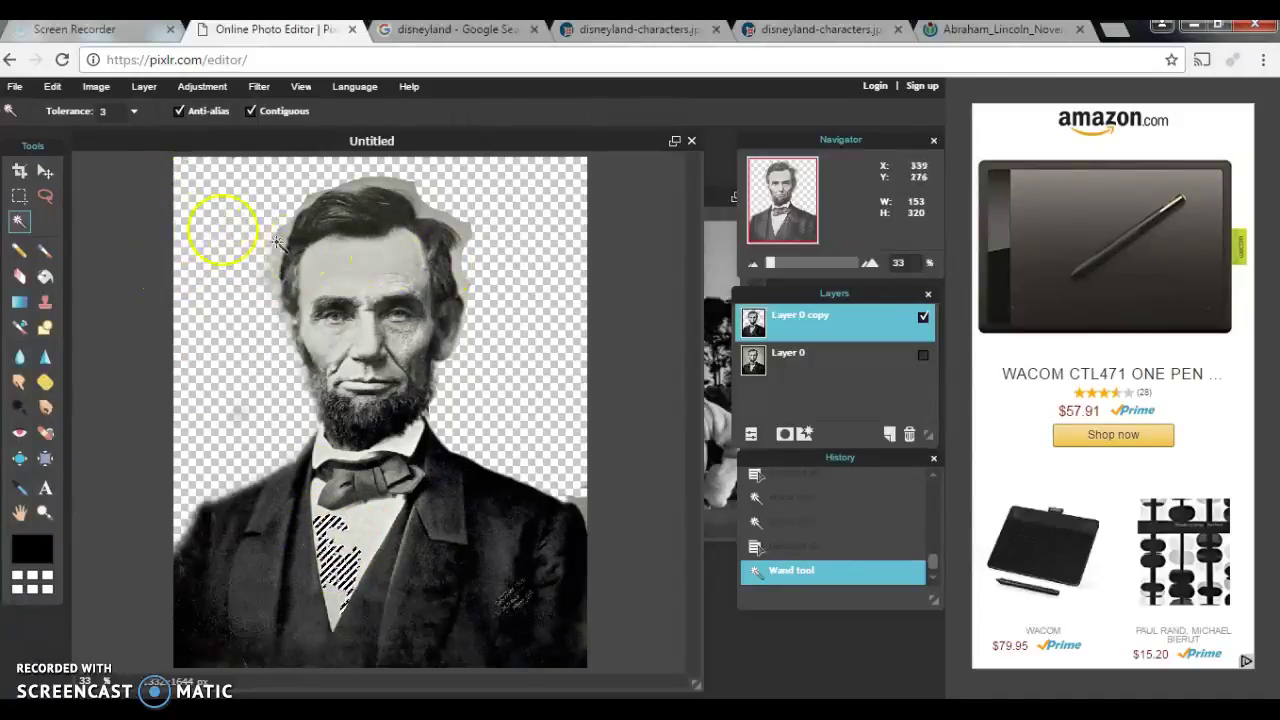
# Select Lincoln's cutout by choosing the transparent background with the Wand tool at tolerance 18 and inverting the selection
pyautogui.click(136, 116)
pyautogui.click(48, 134)
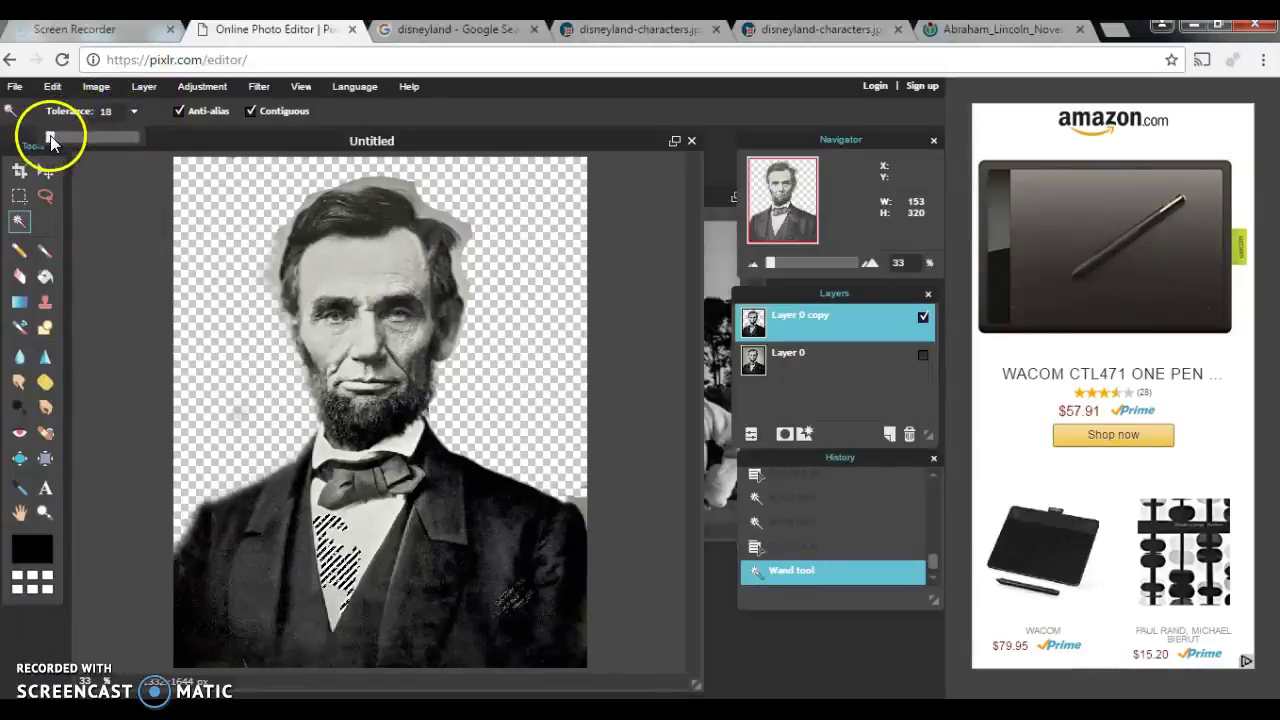
pyautogui.click(226, 244)
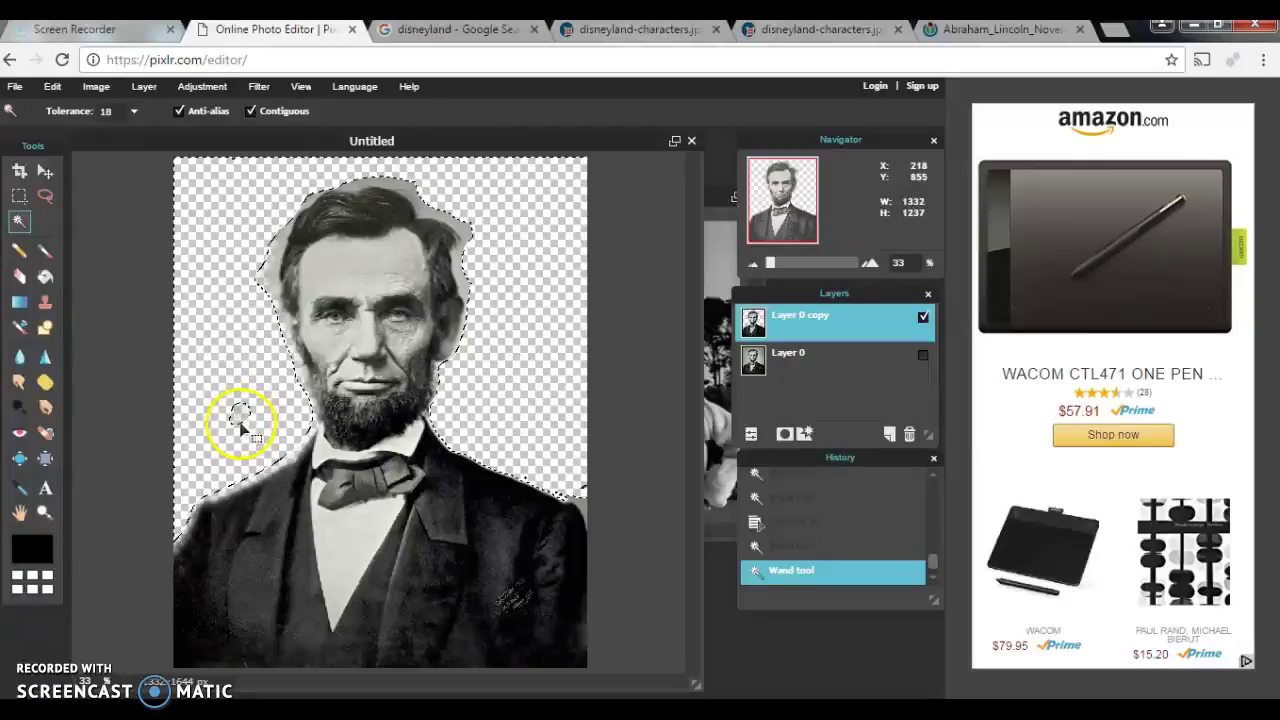
pyautogui.rightClick(241, 347)
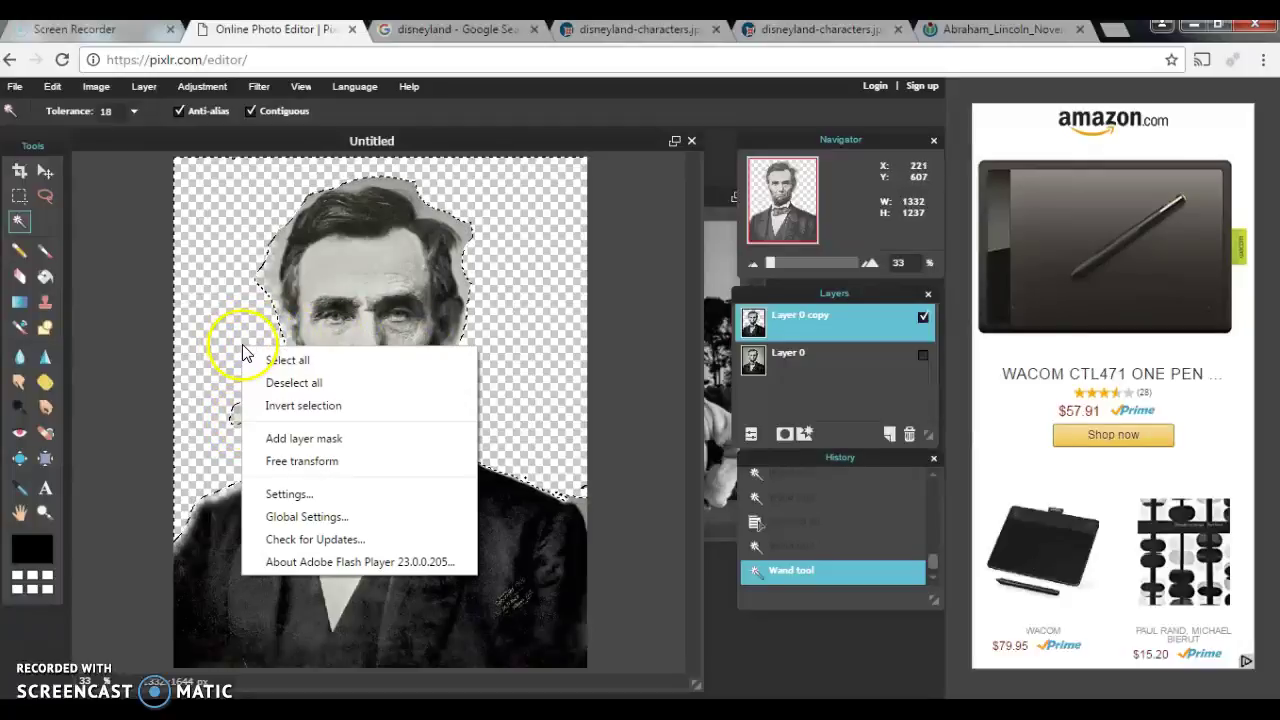
pyautogui.click(303, 406)
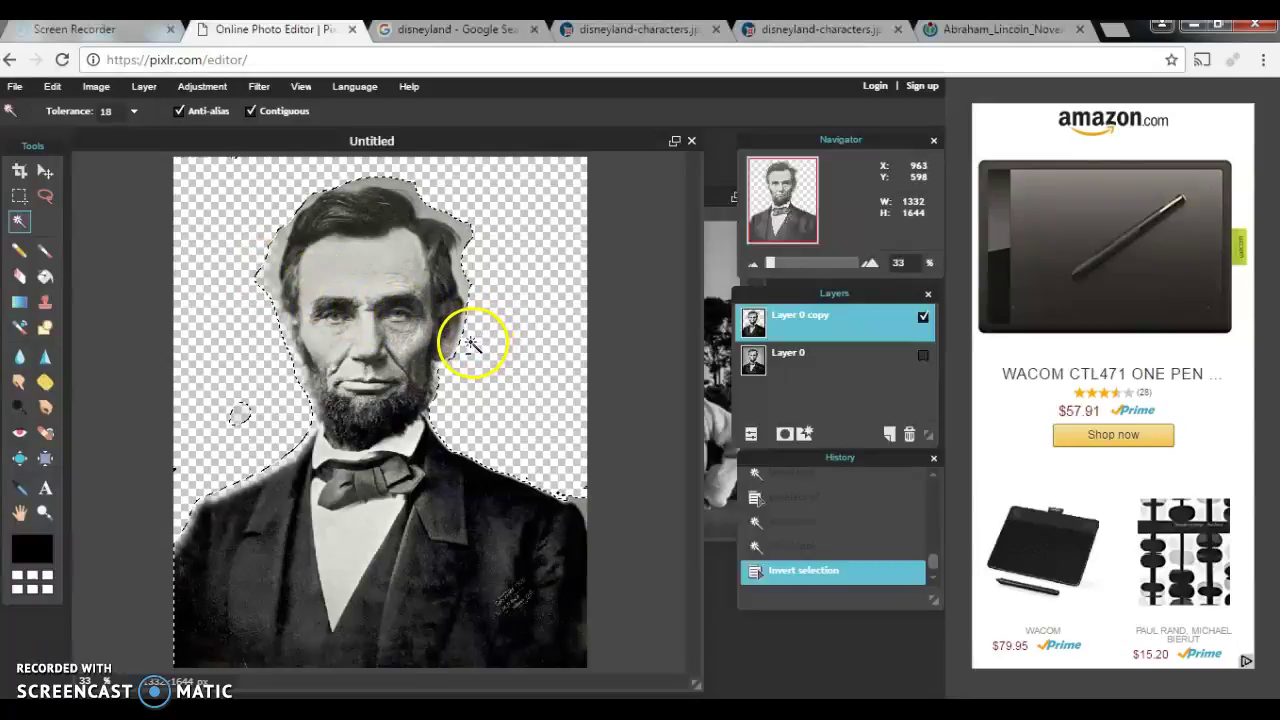
# Copy the selected Lincoln cutout, paste it into the Disneyland photo, and shift the pasted layer up toward Donald Duck
pyautogui.hotkey('ctrl', 'c')
pyautogui.click(713, 320)
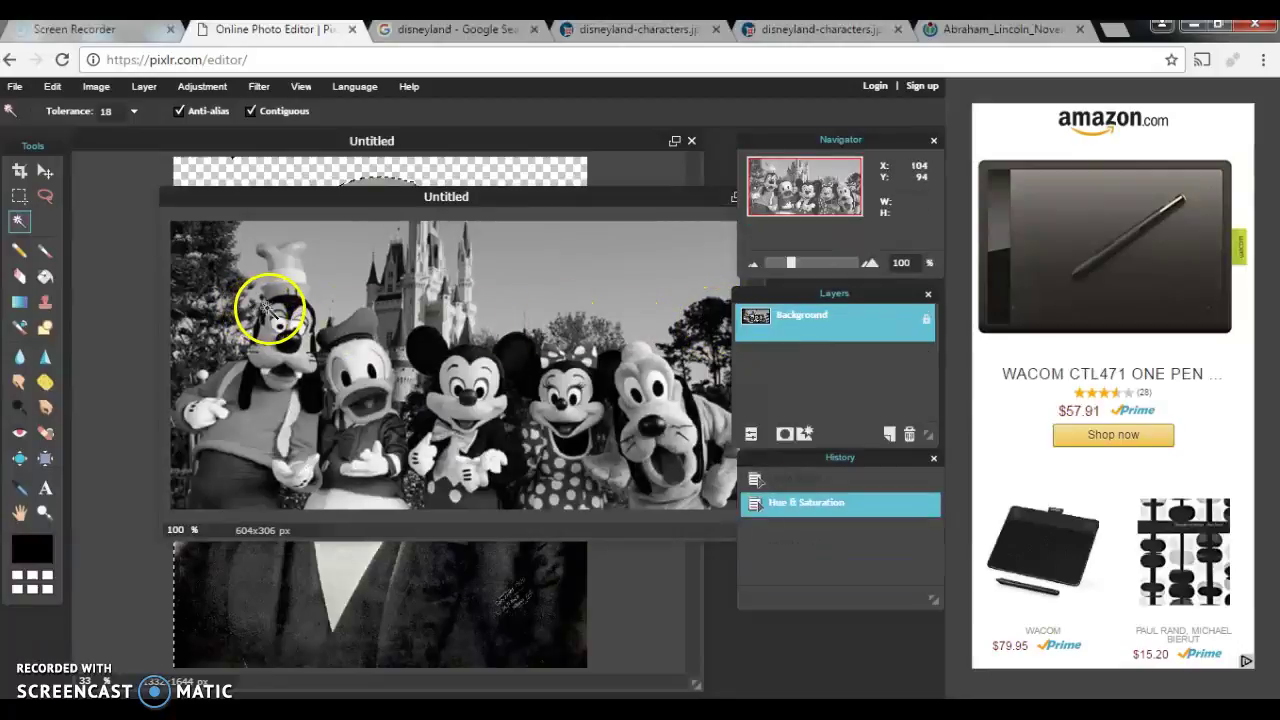
pyautogui.hotkey('ctrl', 'v')
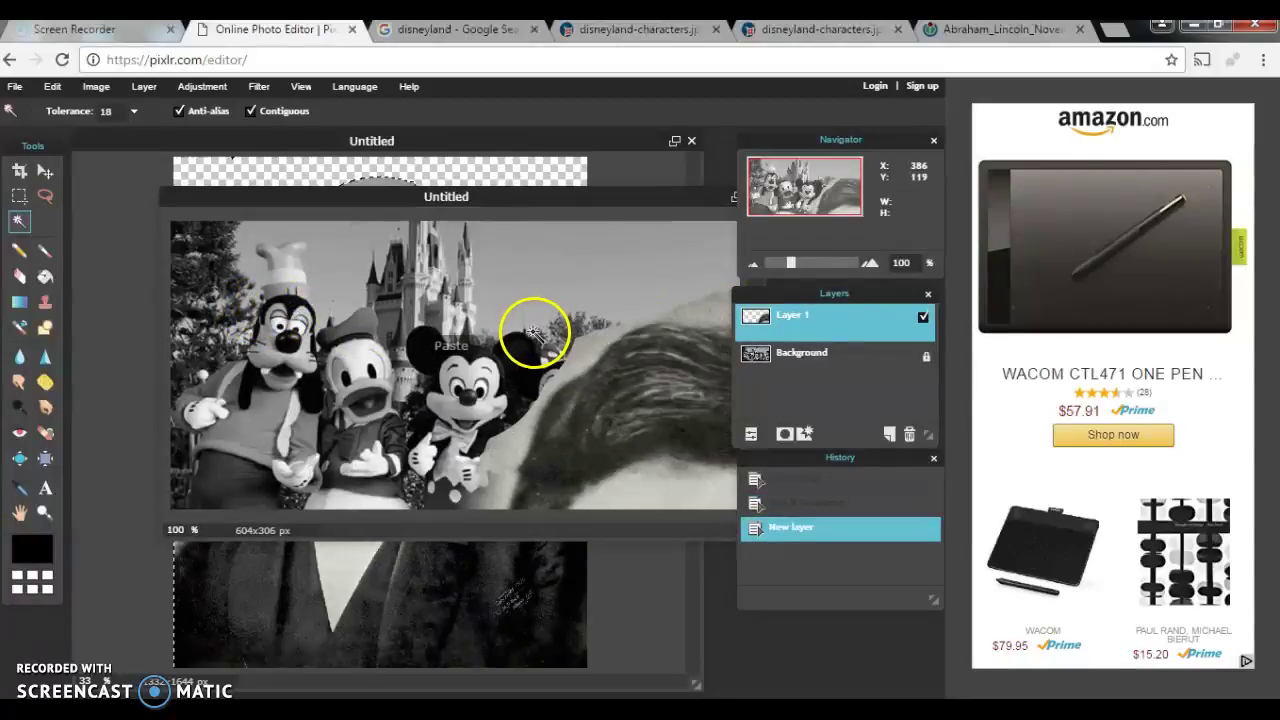
pyautogui.click(47, 170)
pyautogui.moveTo(714, 477); pyautogui.dragTo(537, 403)
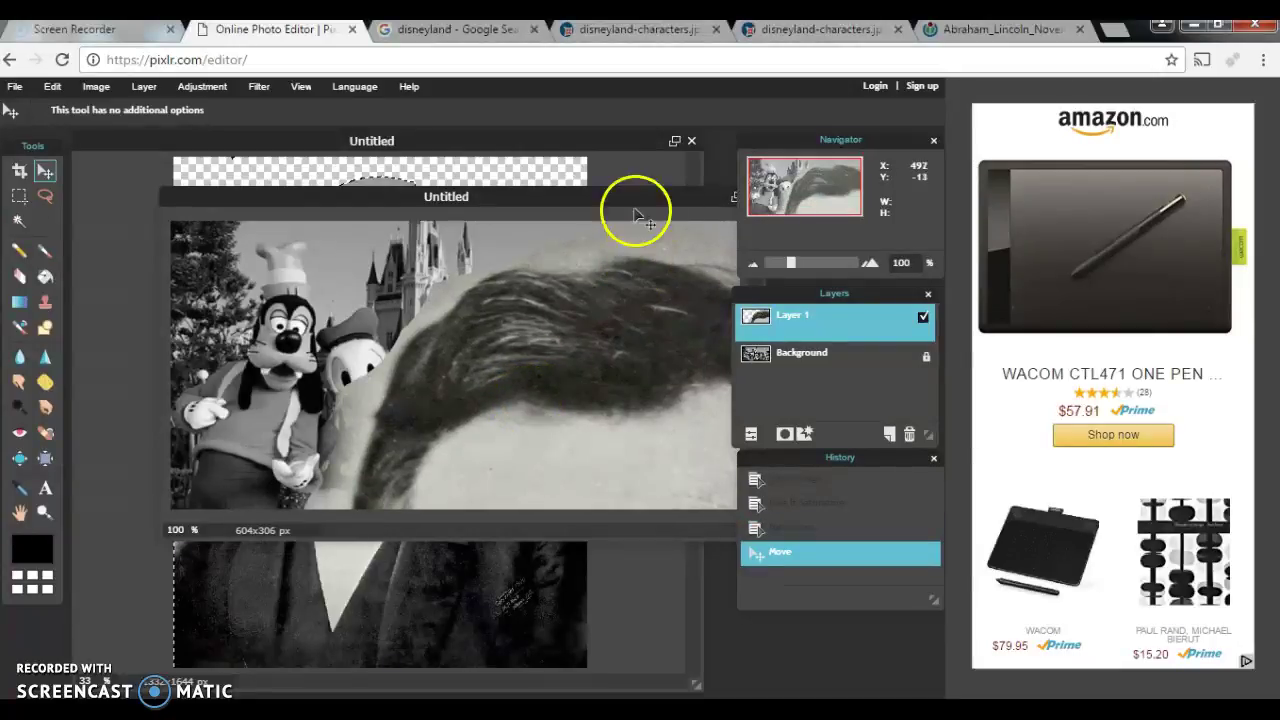
# Reposition the Disneyland image window and enlarge it so there is empty space around the canvas
pyautogui.moveTo(615, 192); pyautogui.dragTo(579, 186)
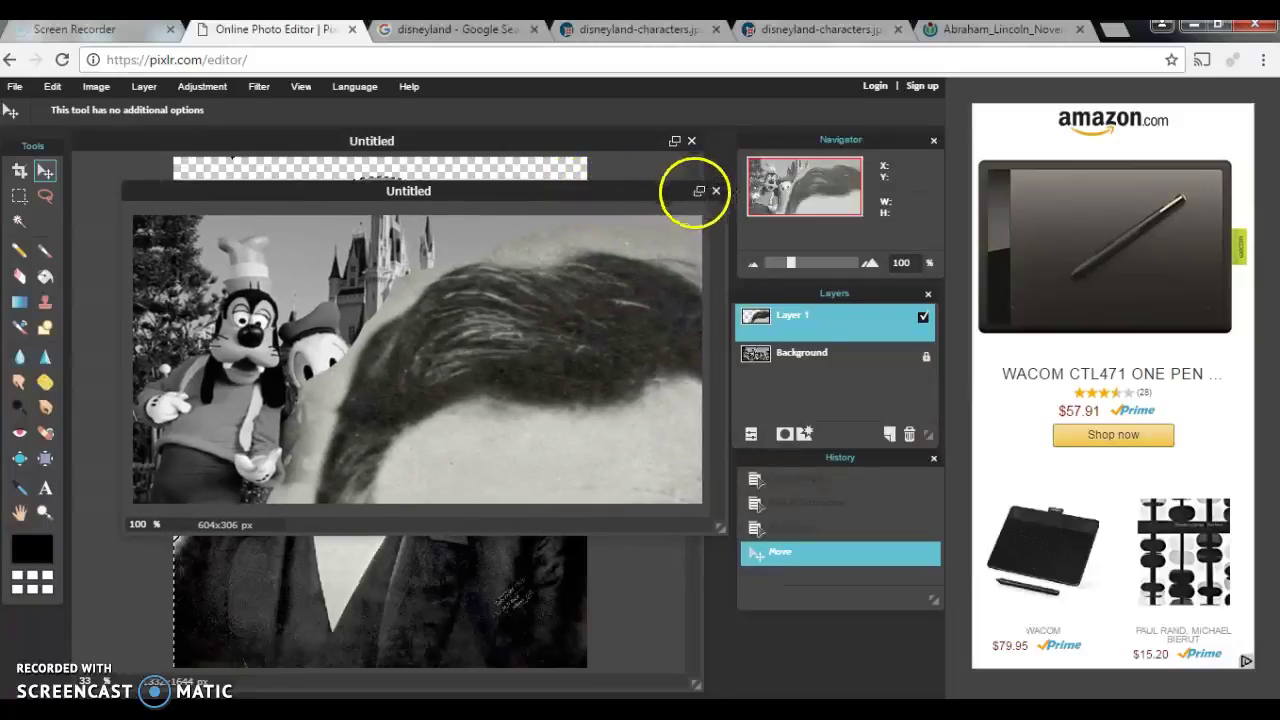
pyautogui.click(698, 190)
pyautogui.click(919, 111)
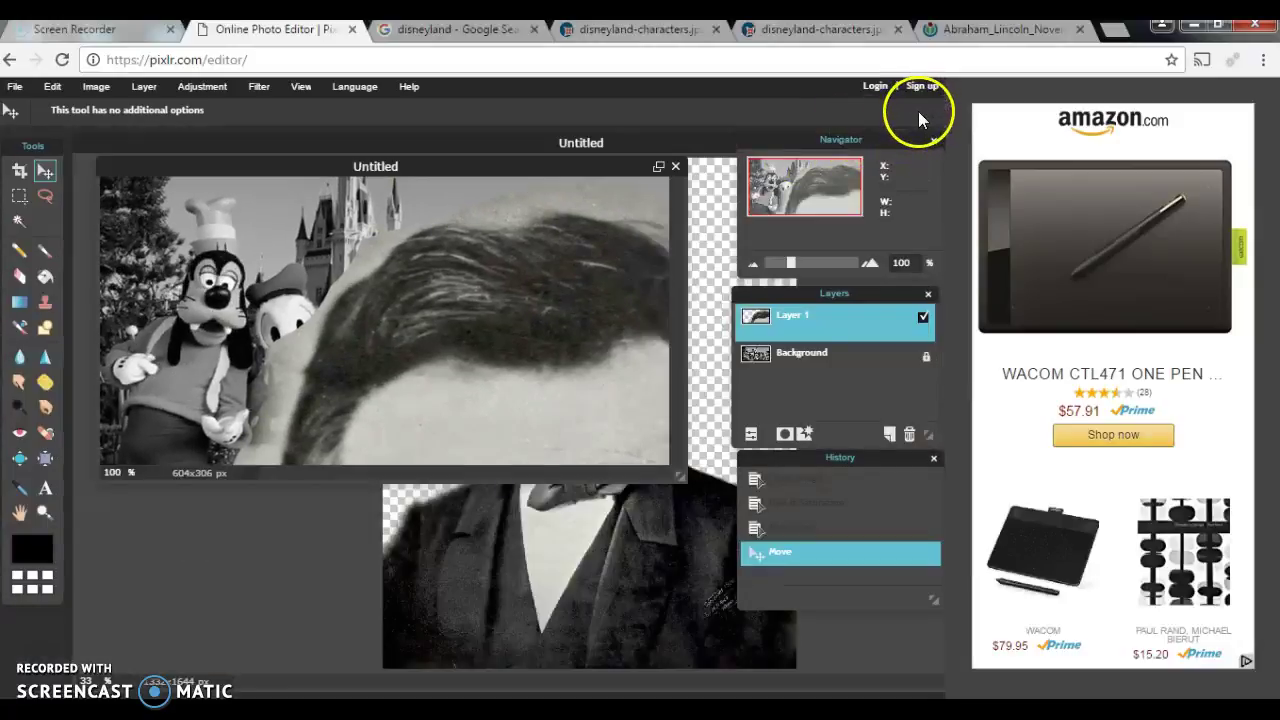
pyautogui.moveTo(679, 470); pyautogui.dragTo(729, 545)
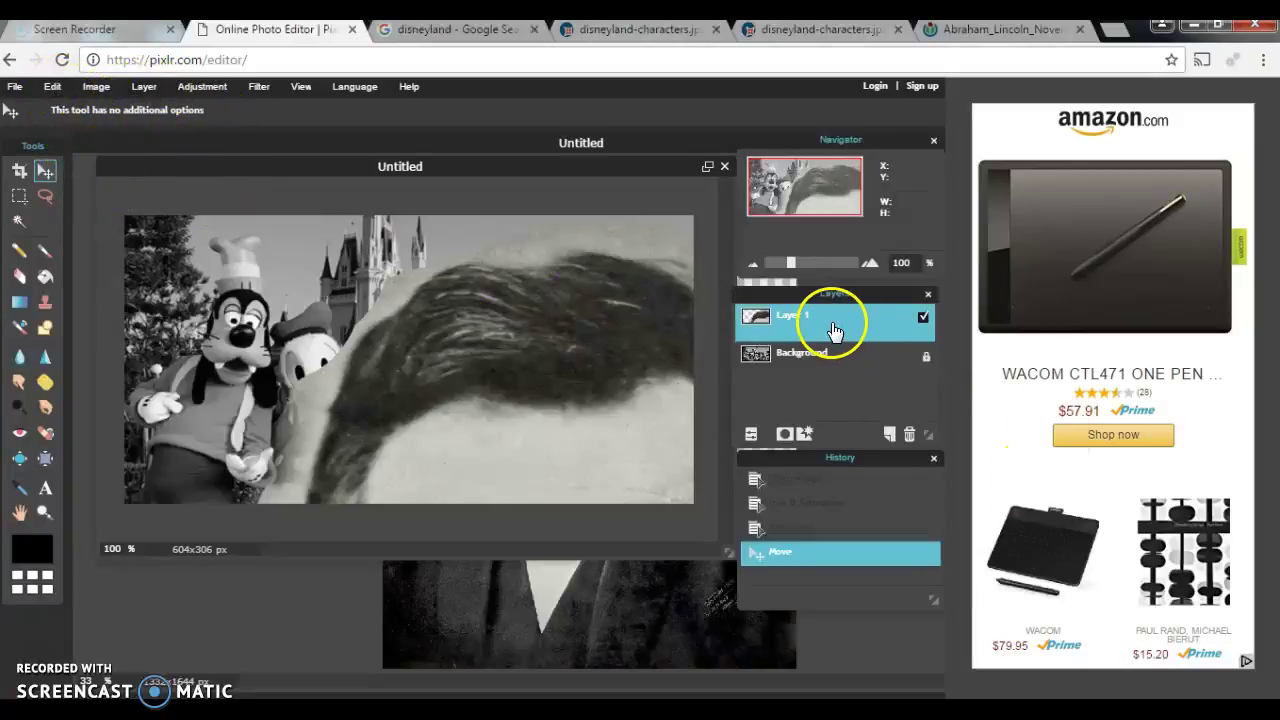
# Use Free transform to shrink the pasted Lincoln proportionally to nearly the photo's height and place him between Donald Duck and Mickey Mouse
pyautogui.click(203, 88)
pyautogui.click(105, 87)
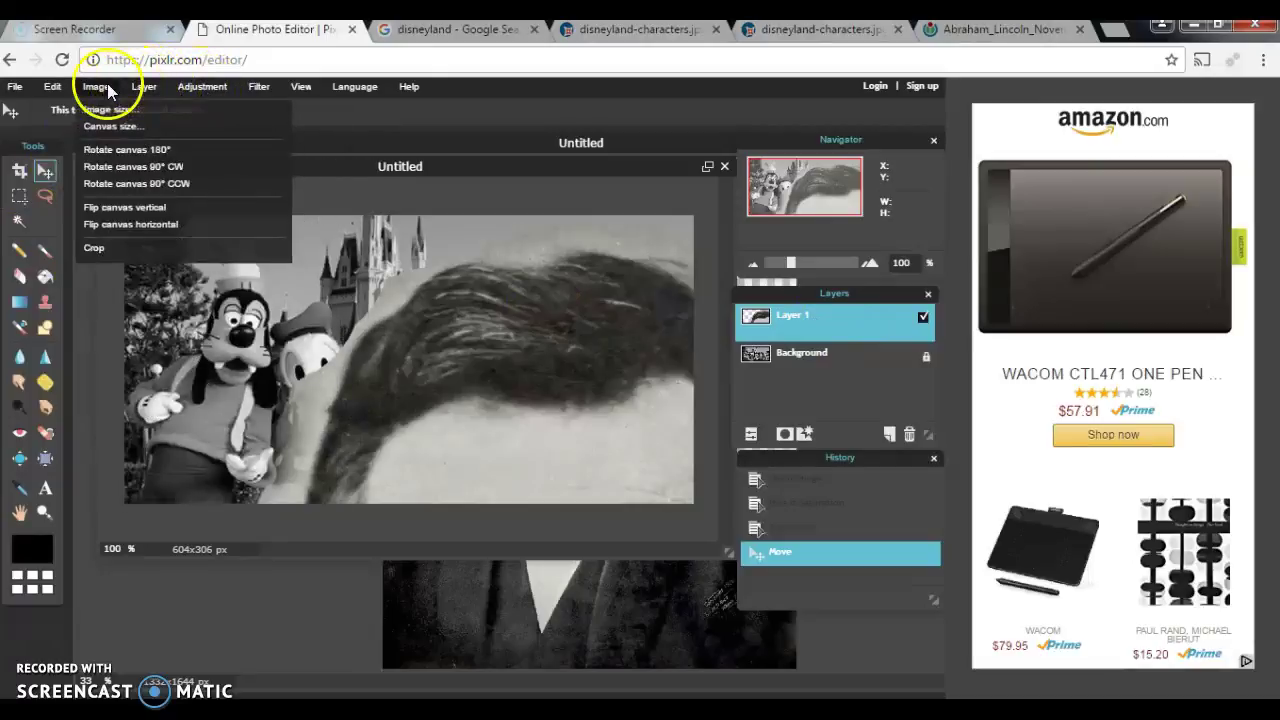
pyautogui.click(53, 88)
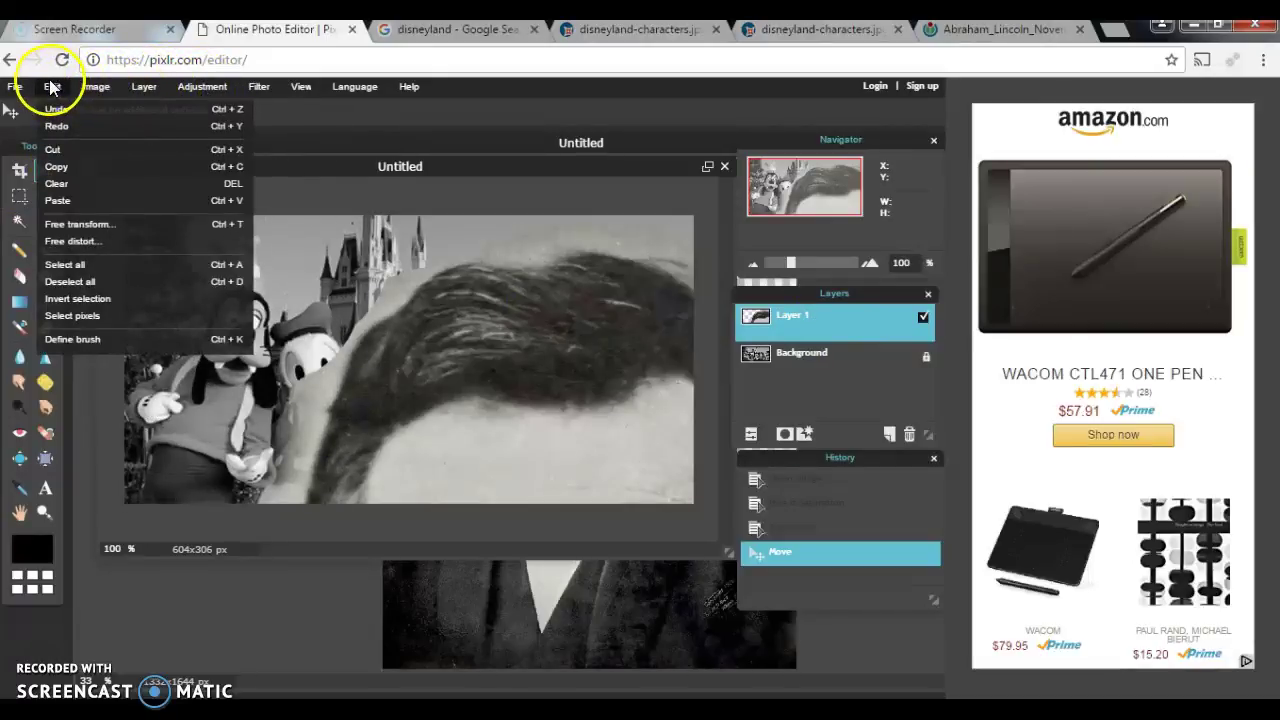
pyautogui.click(79, 225)
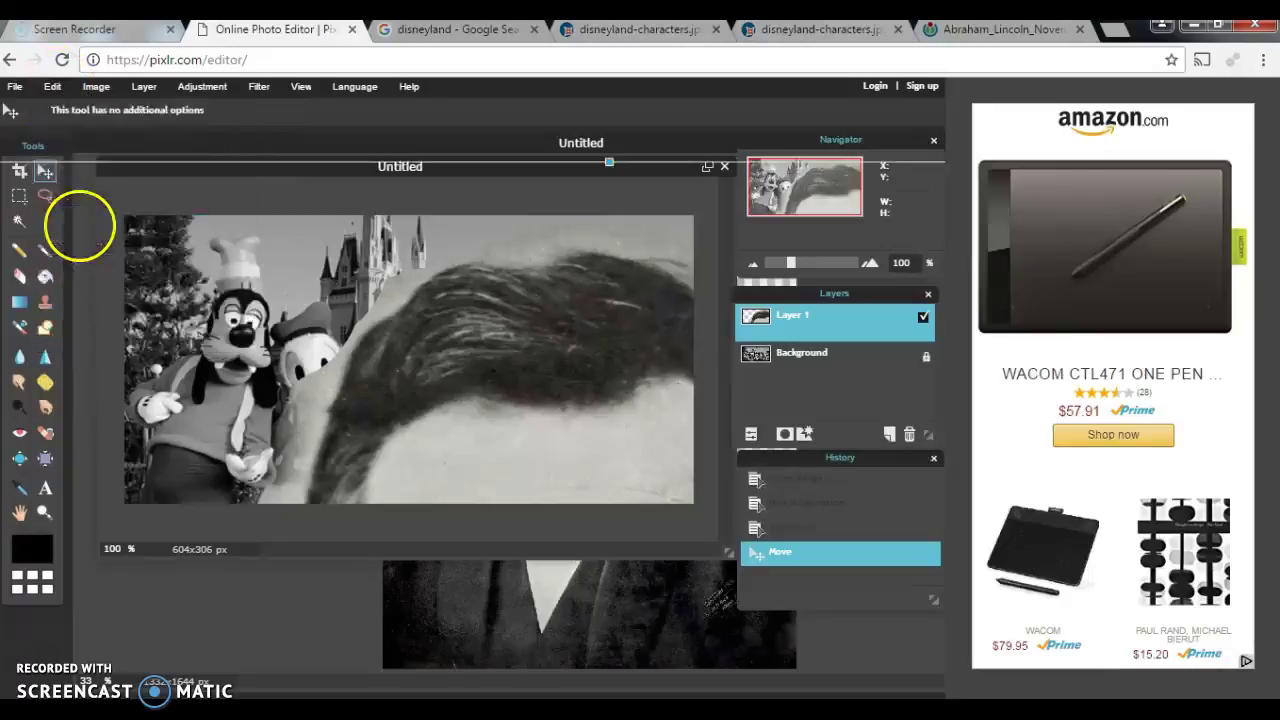
pyautogui.moveTo(320, 300); pyautogui.dragTo(477, 348)
pyautogui.moveTo(71, 172)
pyautogui.mouseDown()
pyautogui.moveTo(328, 172)
pyautogui.moveTo(86, 172)
pyautogui.mouseUp()
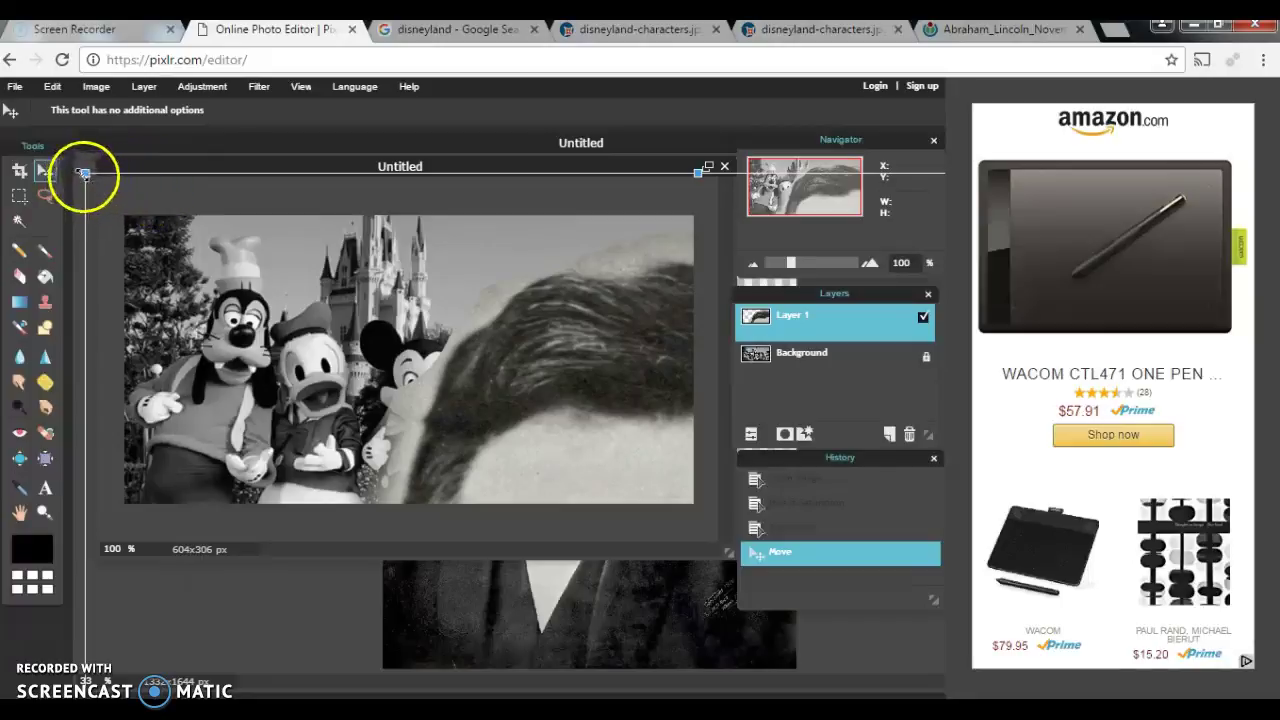
pyautogui.moveTo(85, 172); pyautogui.dragTo(322, 390)
pyautogui.moveTo(523, 511); pyautogui.dragTo(392, 212)
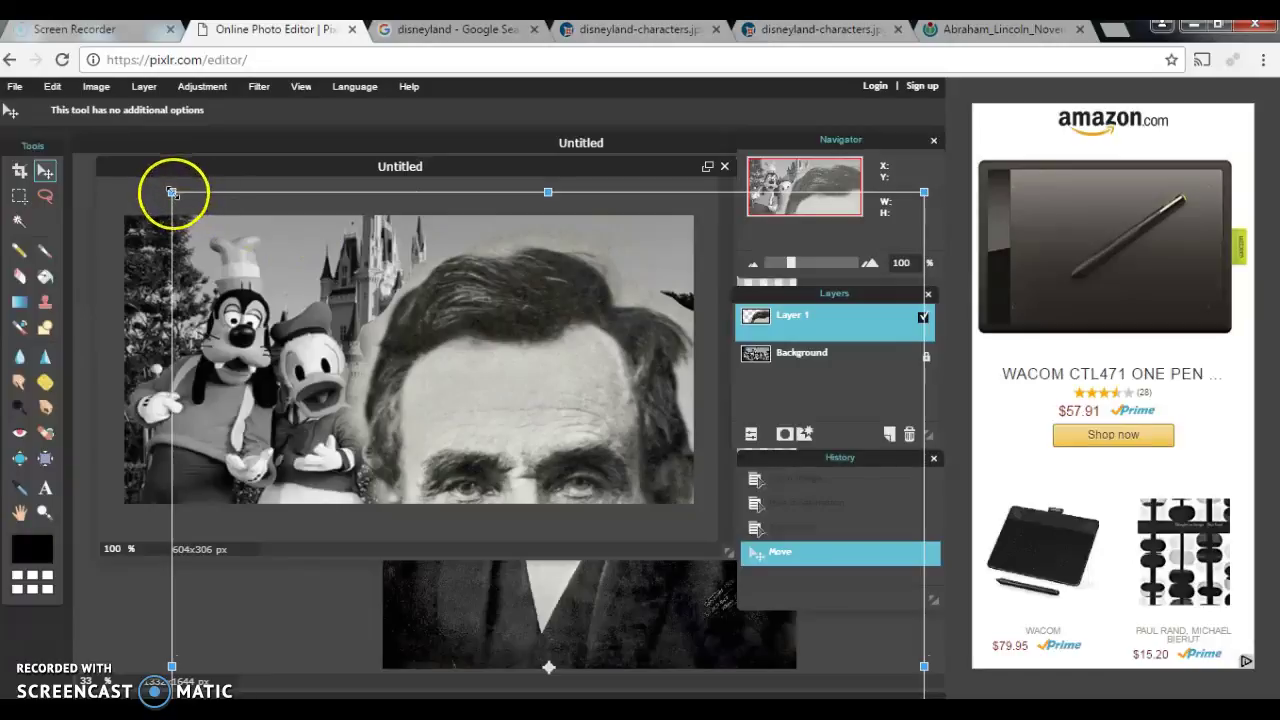
pyautogui.moveTo(172, 191); pyautogui.dragTo(333, 342)
pyautogui.moveTo(490, 466); pyautogui.dragTo(350, 252)
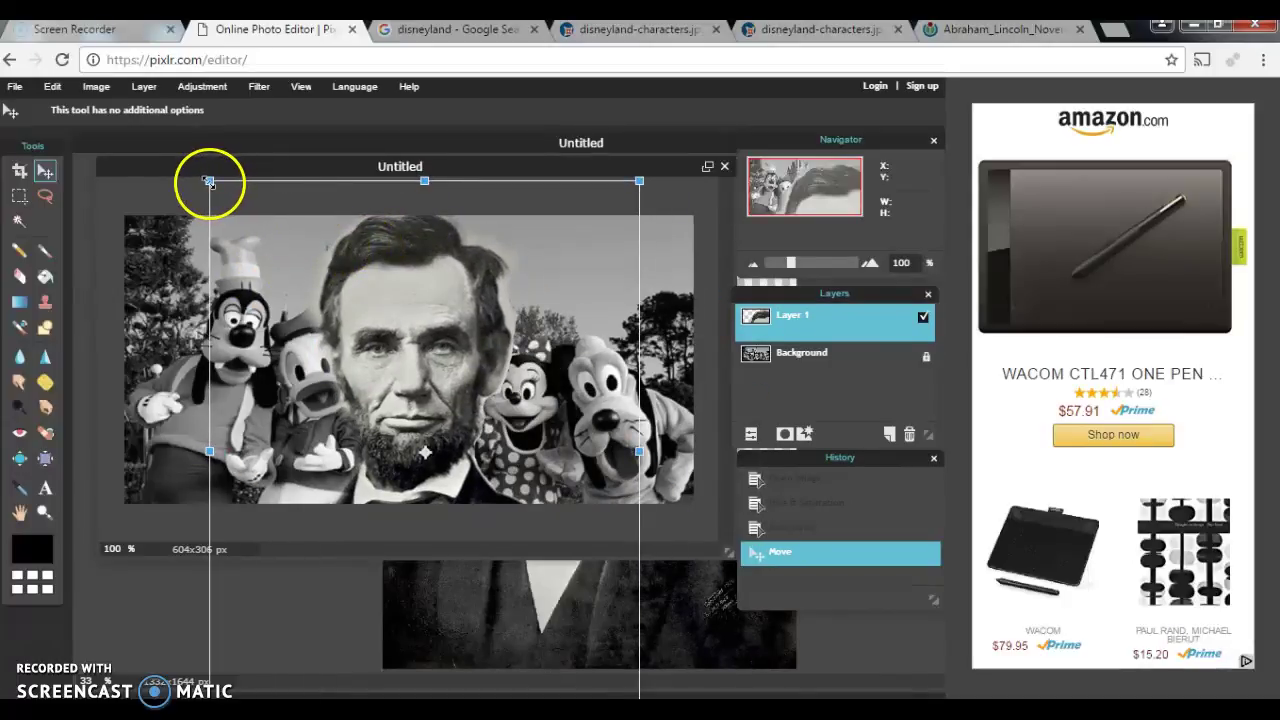
pyautogui.moveTo(209, 181); pyautogui.dragTo(299, 270)
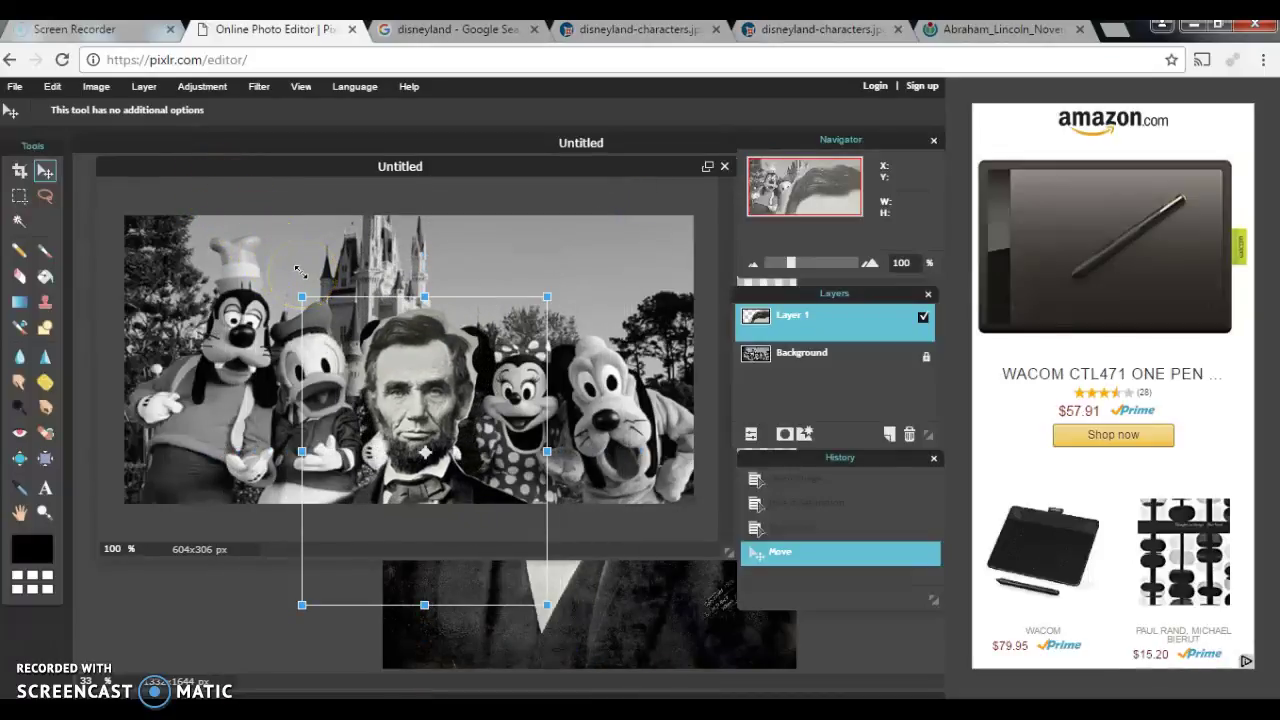
pyautogui.moveTo(394, 352); pyautogui.dragTo(363, 298)
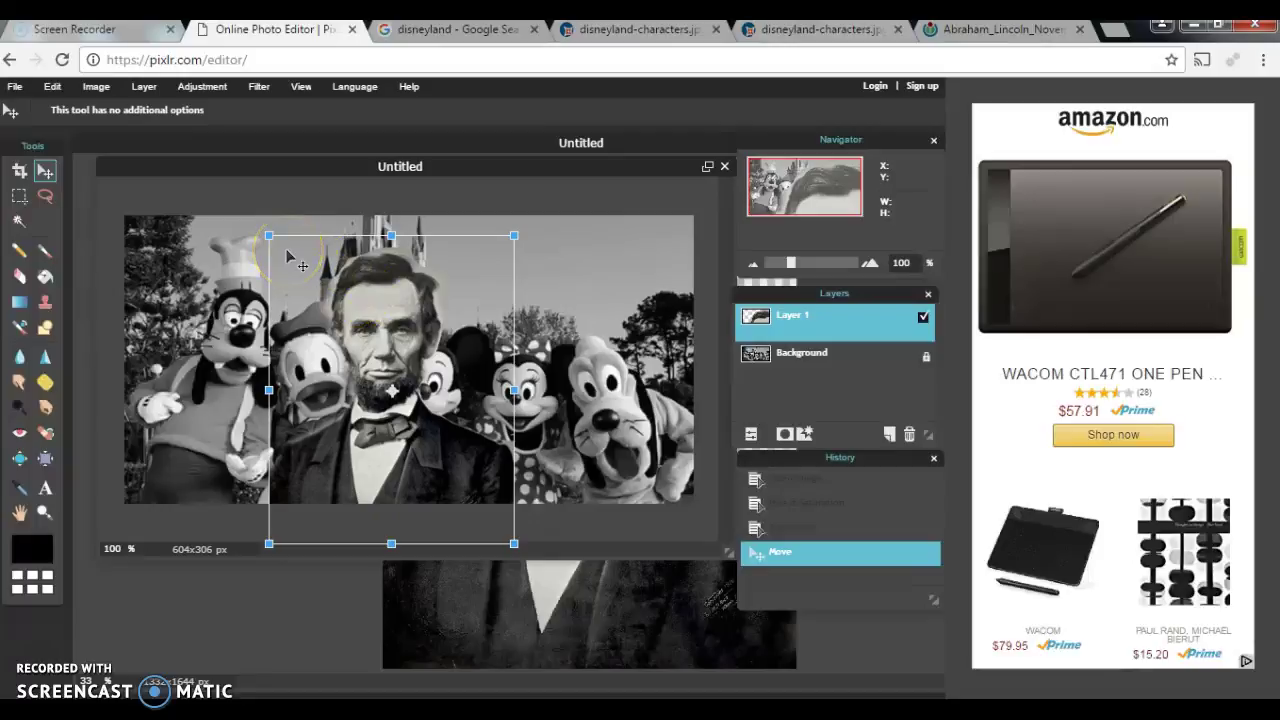
pyautogui.press('Return')
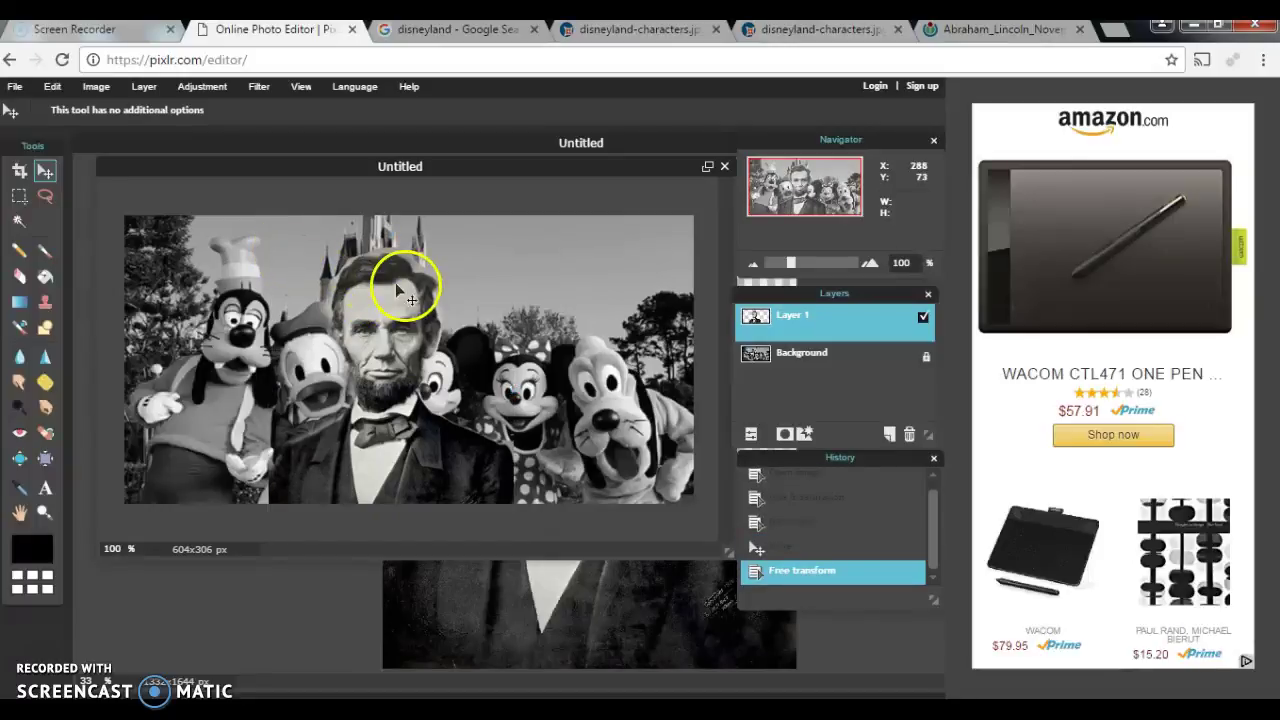
# Try widening and flattening the Lincoln layer with Free transform using its side handles, and discard the changes
pyautogui.click(98, 88)
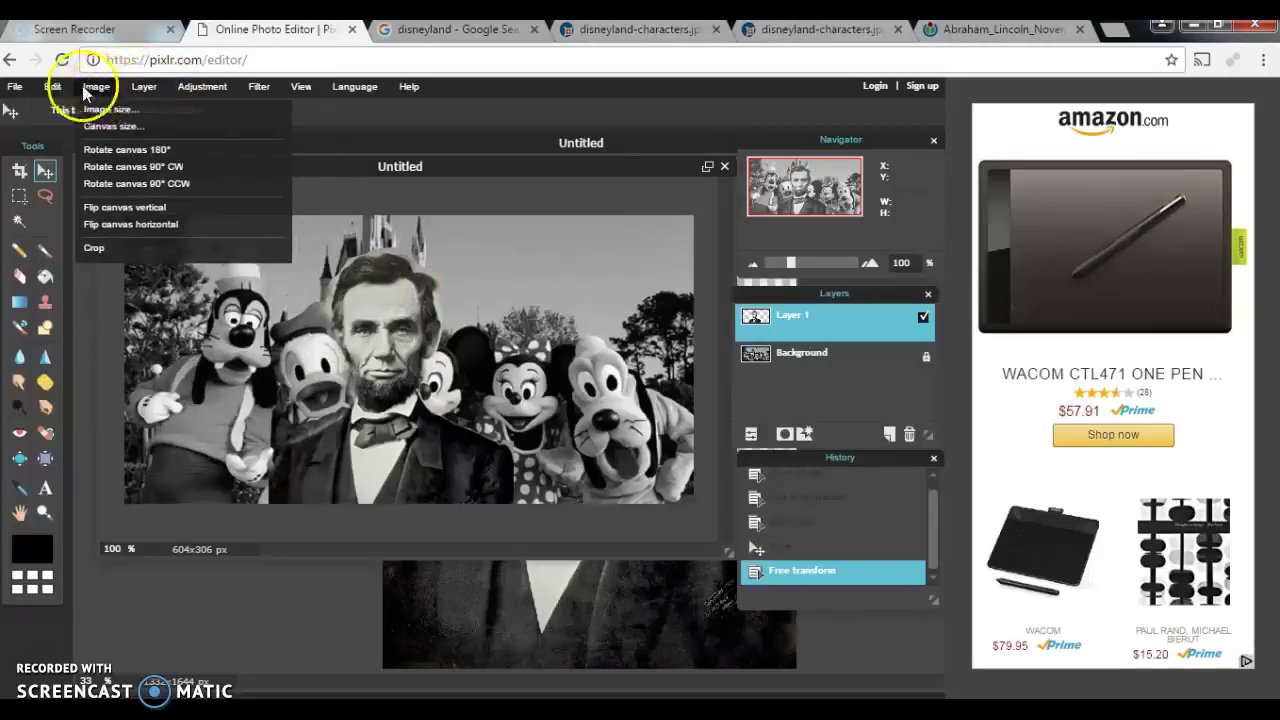
pyautogui.moveTo(52, 86)
pyautogui.click(77, 225)
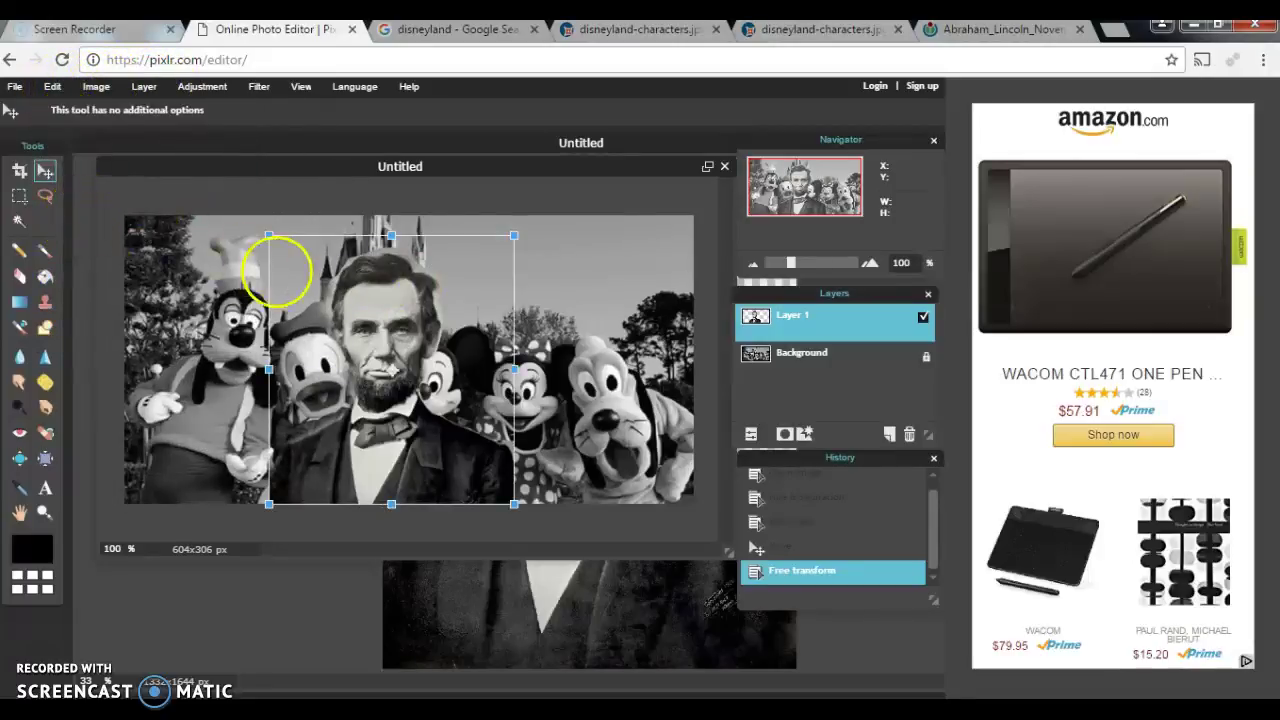
pyautogui.moveTo(268, 372); pyautogui.dragTo(252, 350)
pyautogui.moveTo(391, 234); pyautogui.dragTo(387, 328)
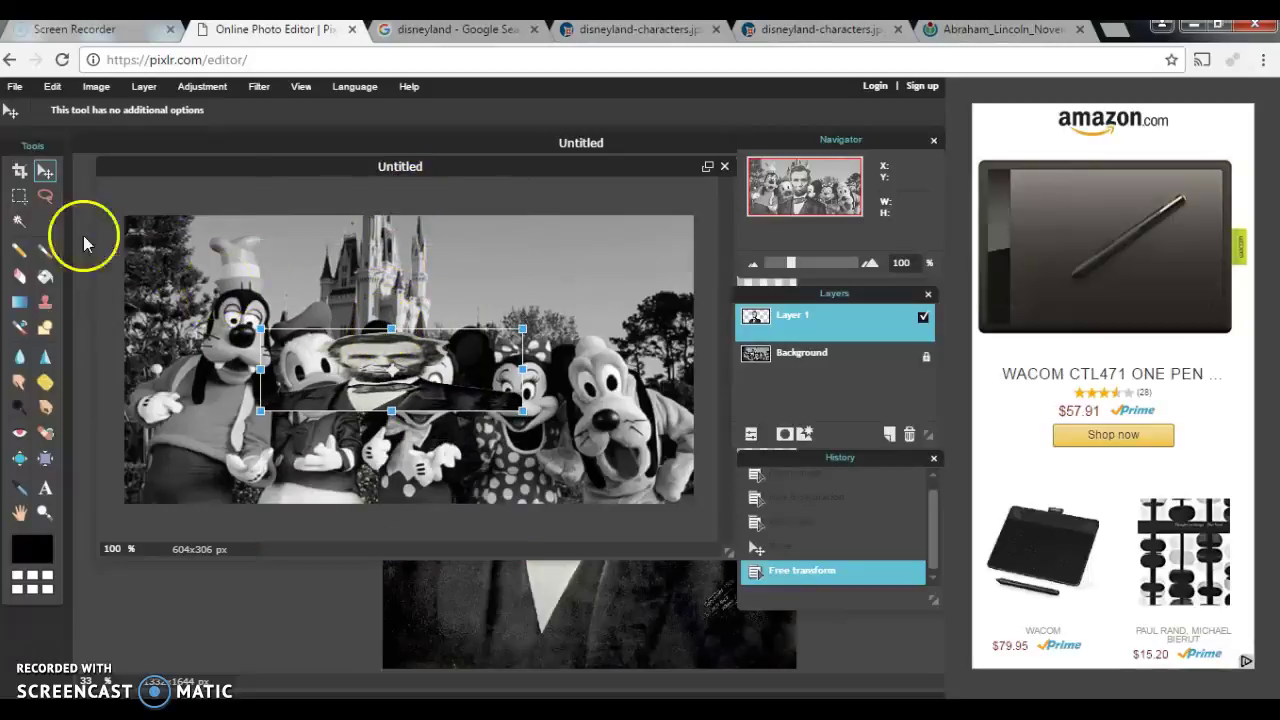
pyautogui.click(259, 279)
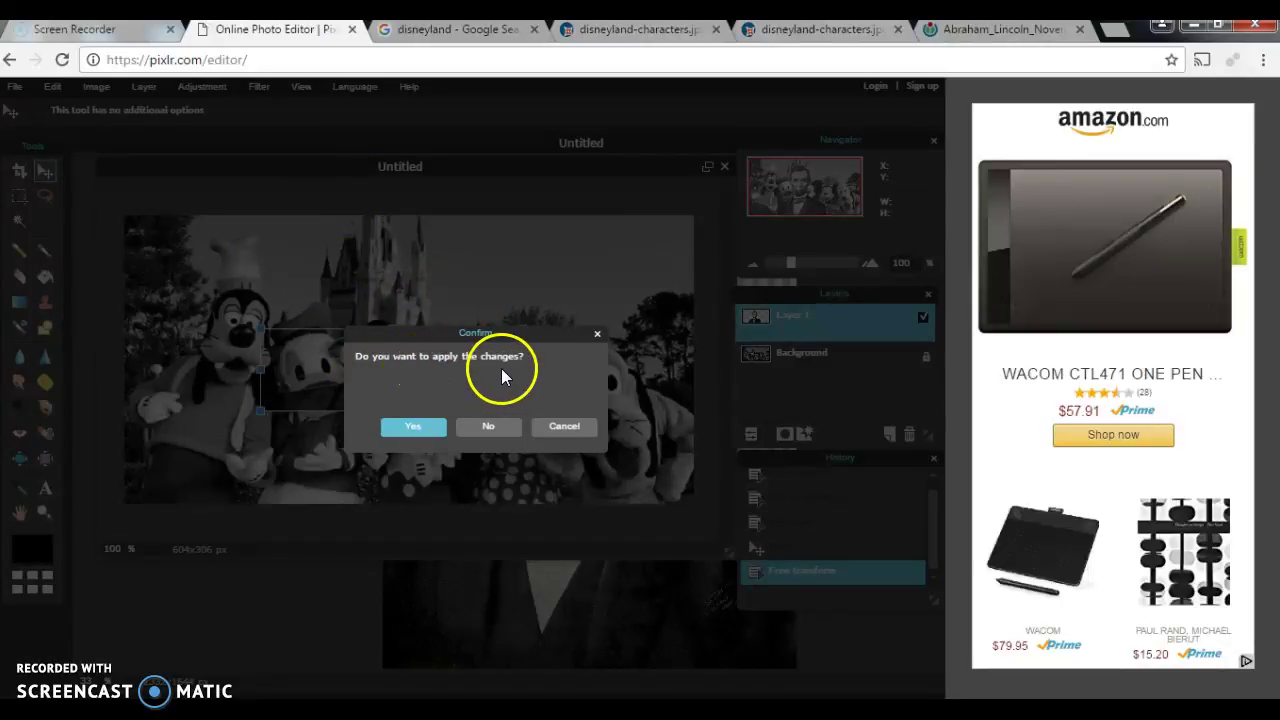
pyautogui.click(491, 424)
pyautogui.moveTo(373, 318)
pyautogui.mouseDown()
pyautogui.moveTo(434, 223)
pyautogui.moveTo(491, 286)
pyautogui.moveTo(375, 325)
pyautogui.moveTo(366, 286)
pyautogui.moveTo(373, 327)
pyautogui.mouseUp()
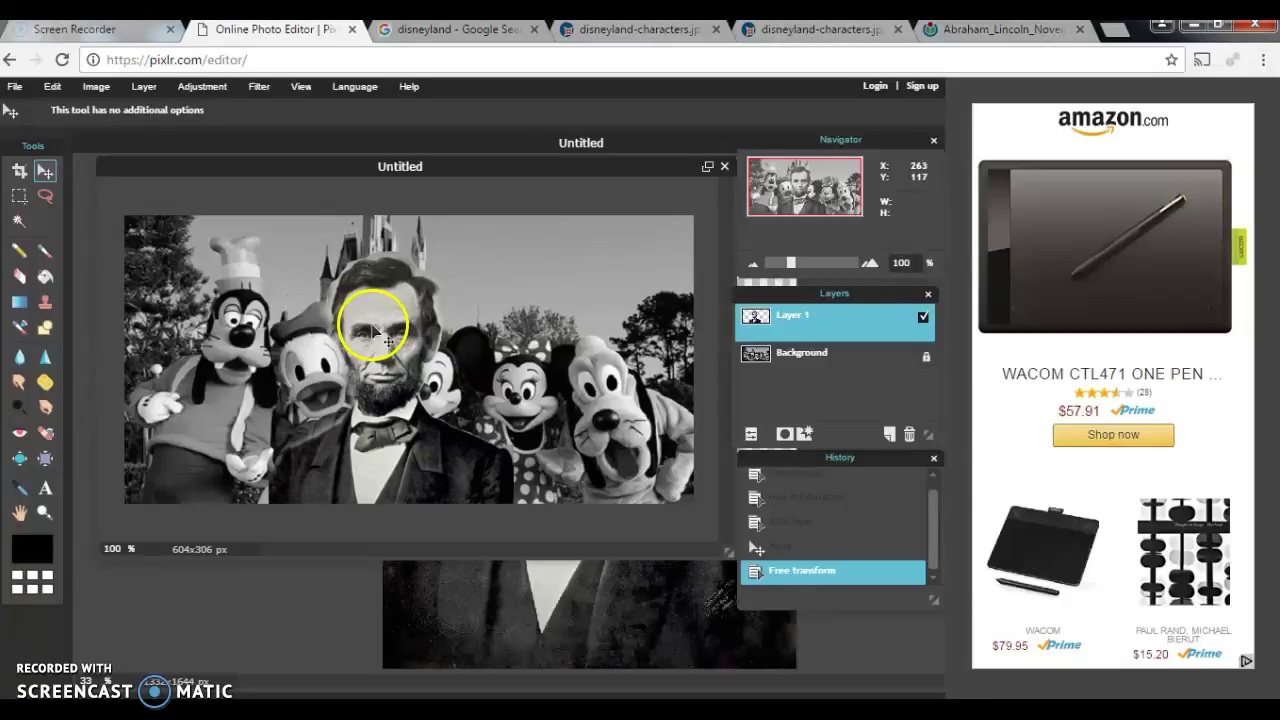